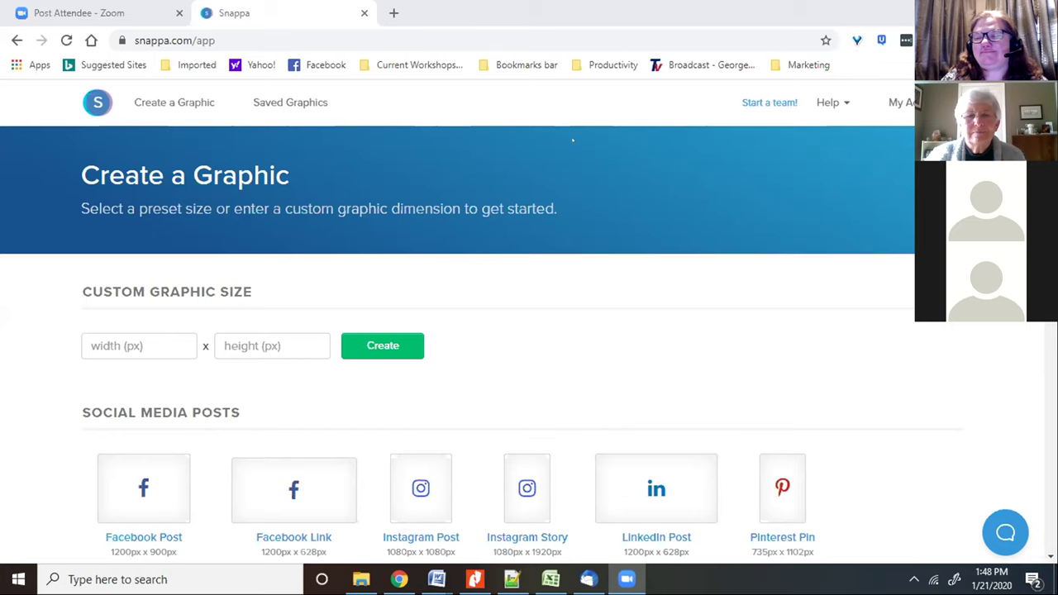
- Open the saved graphics and look through the whole collection, from the newest posts to the email conversation starters and email marketing tips
left_click(312, 101)
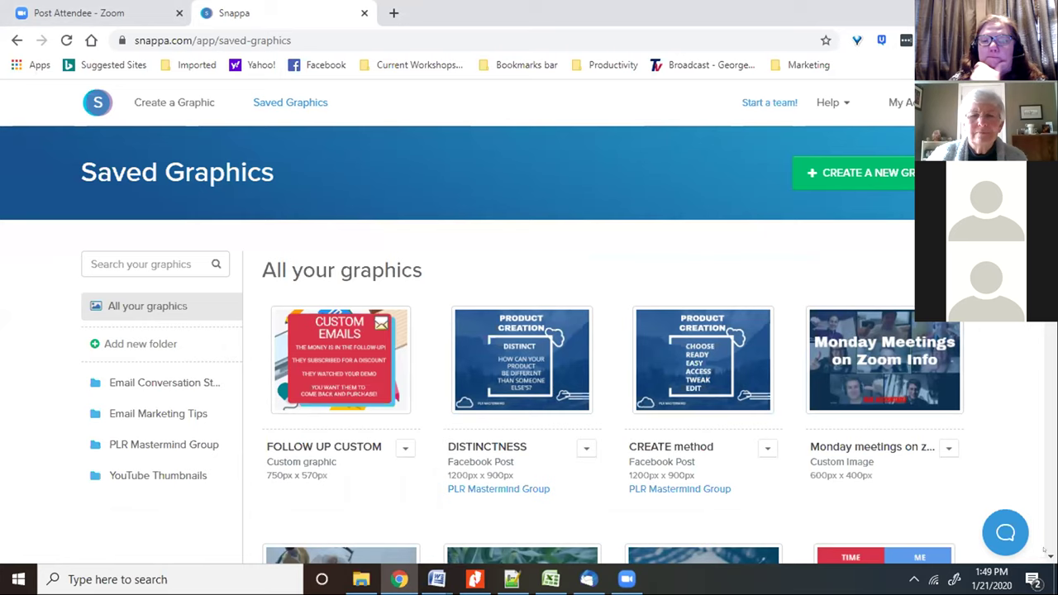
scroll(1044, 550, "down", 3)
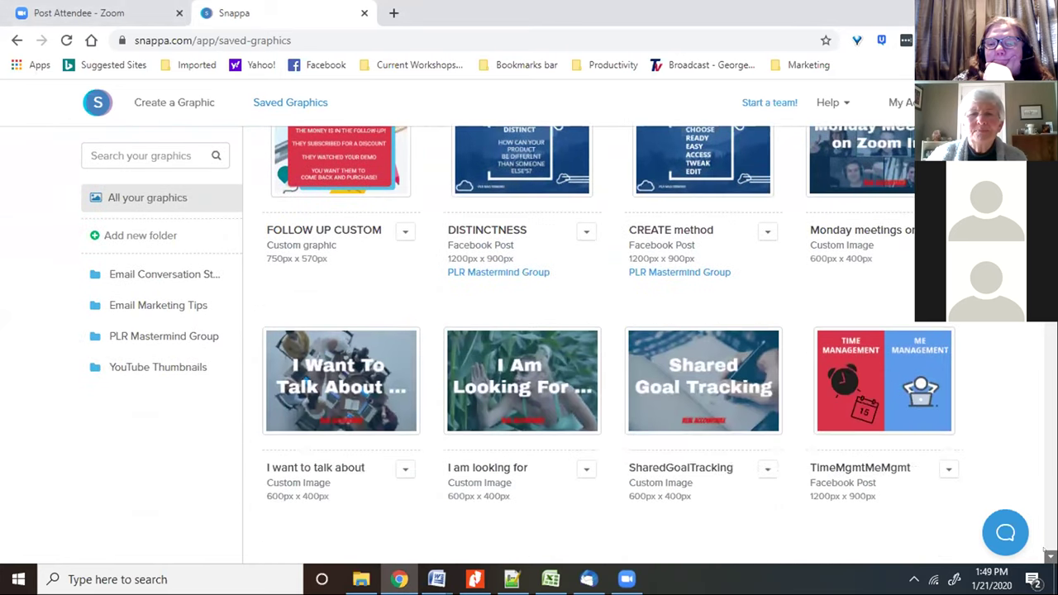
scroll(1044, 551, "down", 2)
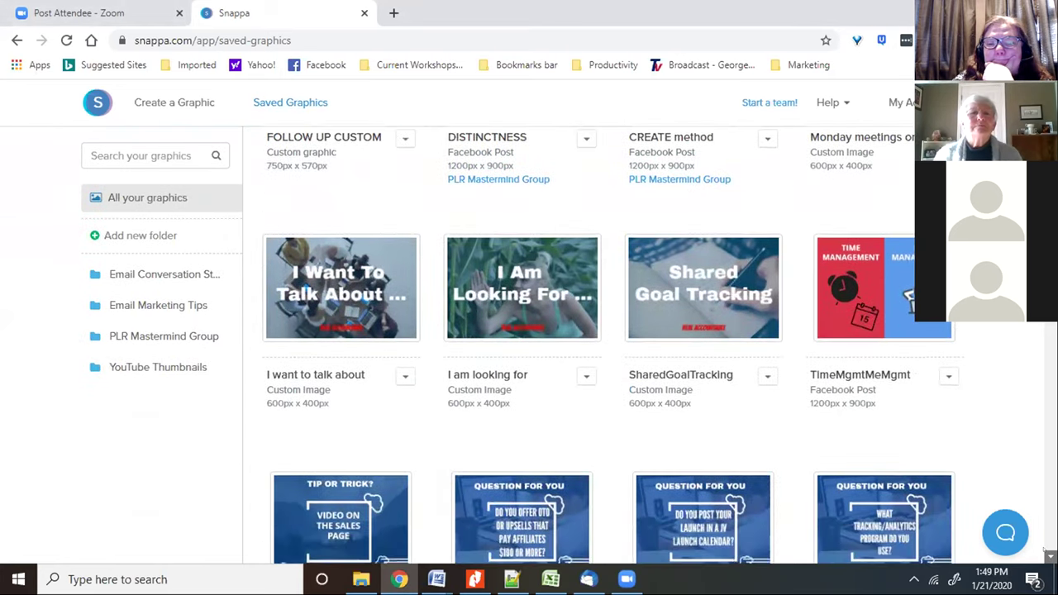
scroll(1044, 550, "down", 3)
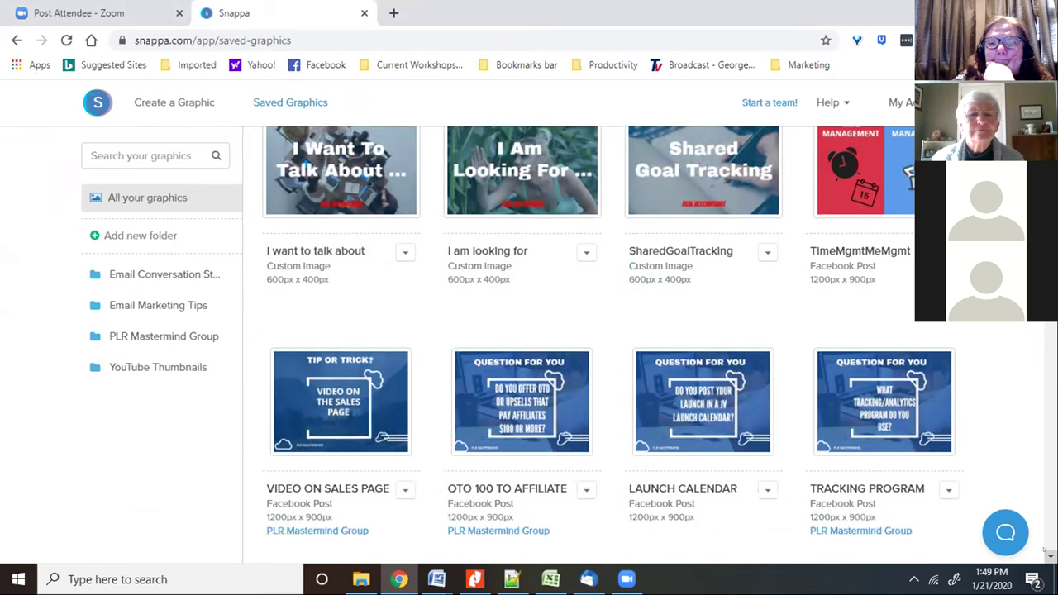
scroll(1044, 551, "down", 4)
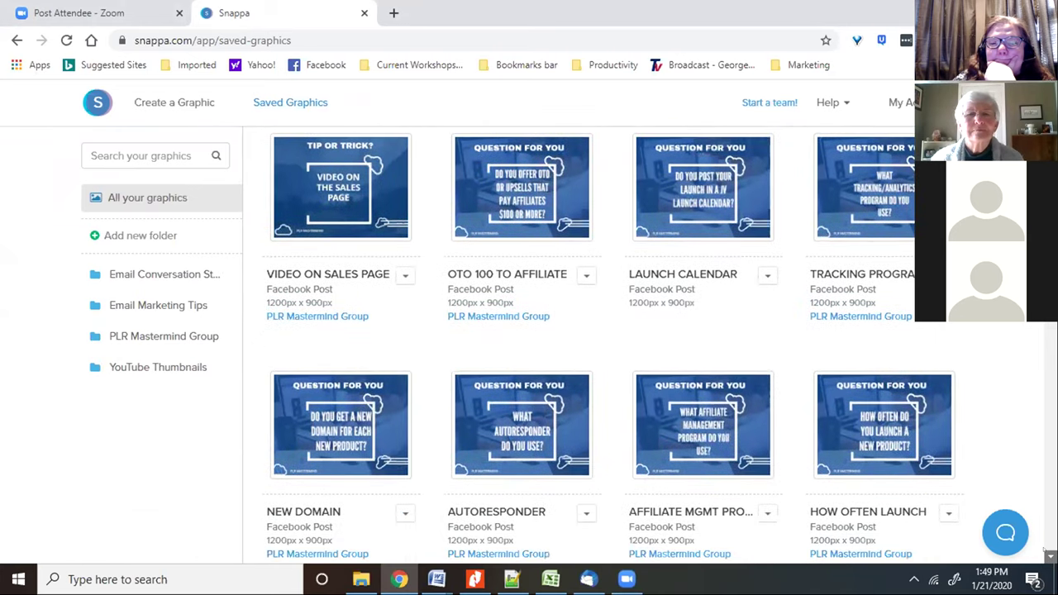
scroll(1044, 550, "down", 2)
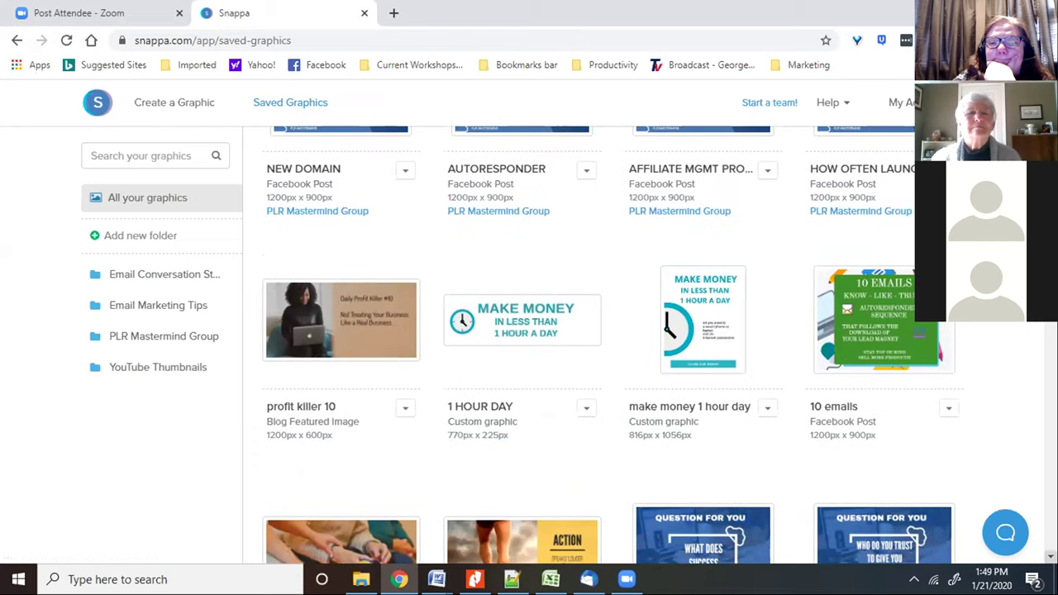
scroll(659, 346, "down", 1)
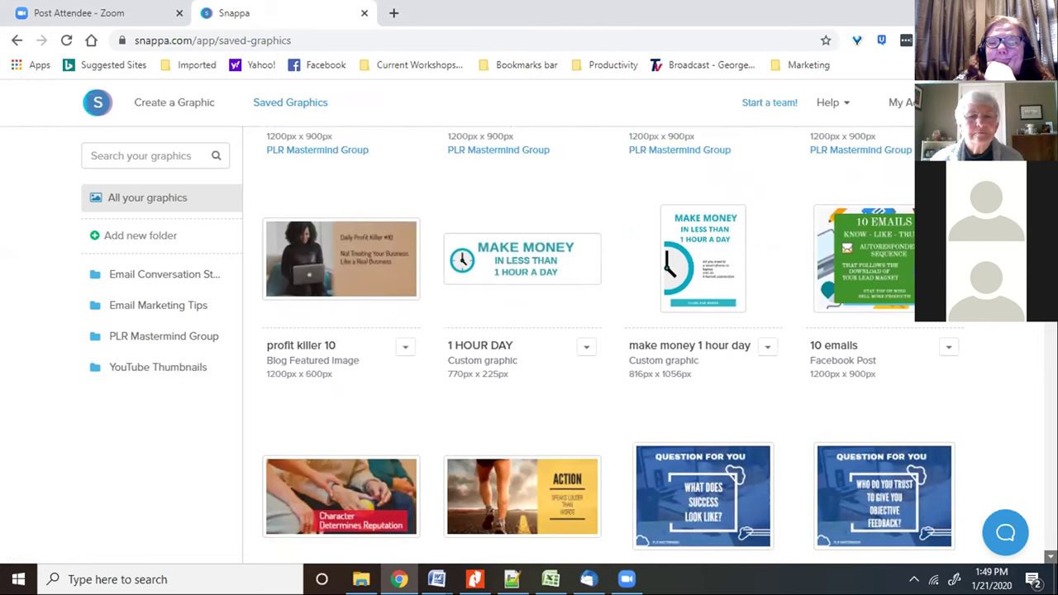
scroll(610, 338, "down", 1)
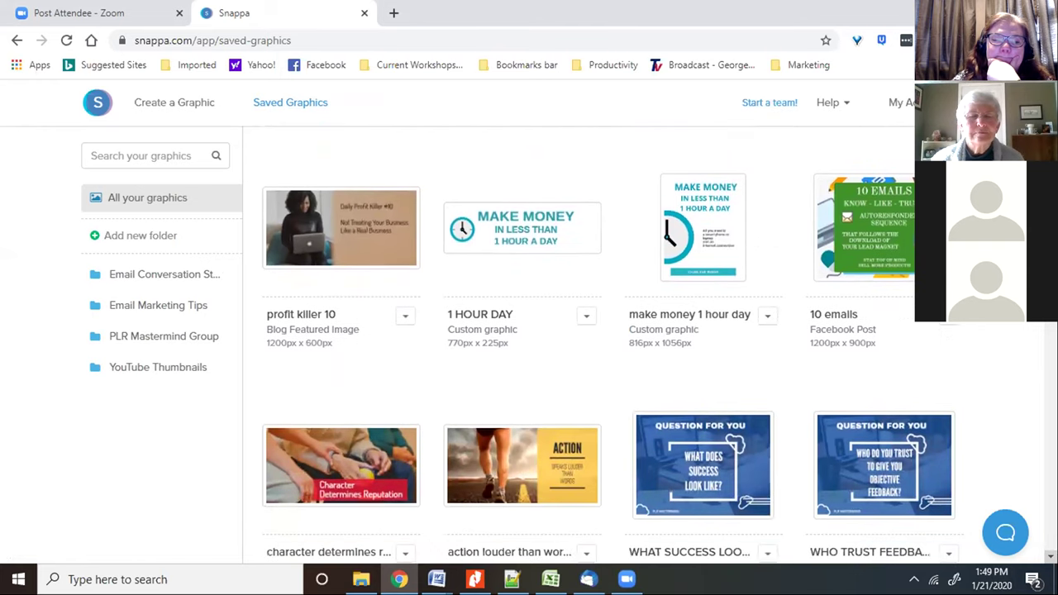
scroll(610, 346, "down", 2)
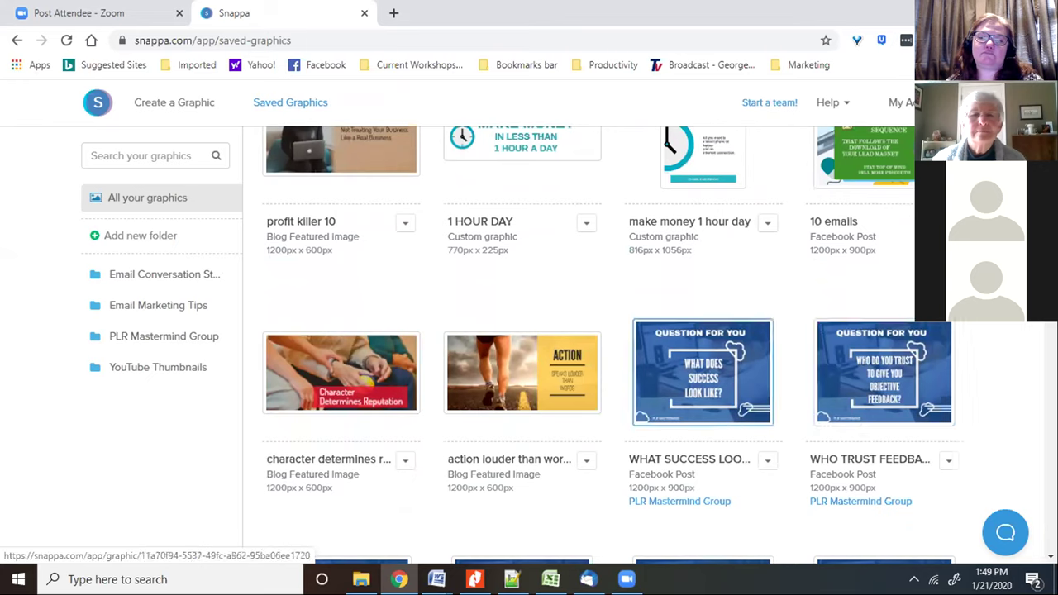
left_click(1050, 557)
left_click(1050, 557)
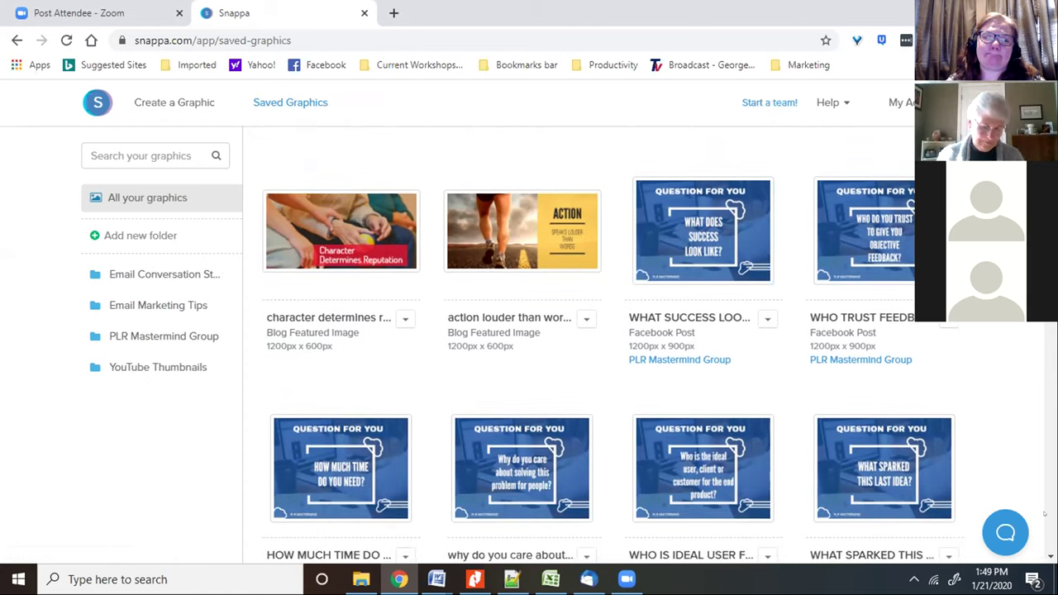
scroll(932, 328, "down", 5)
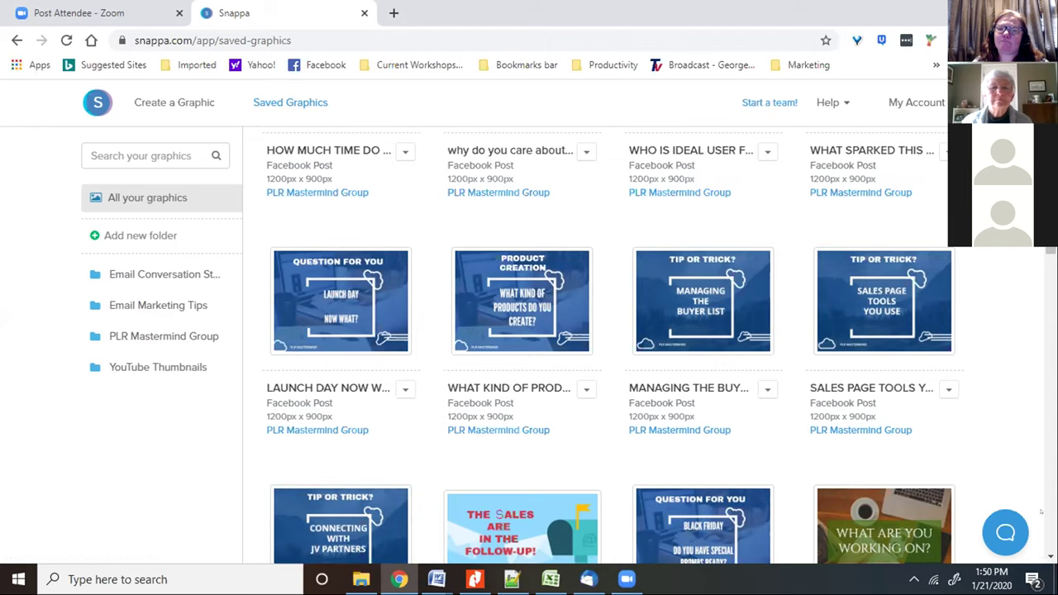
scroll(1048, 552, "down", 1)
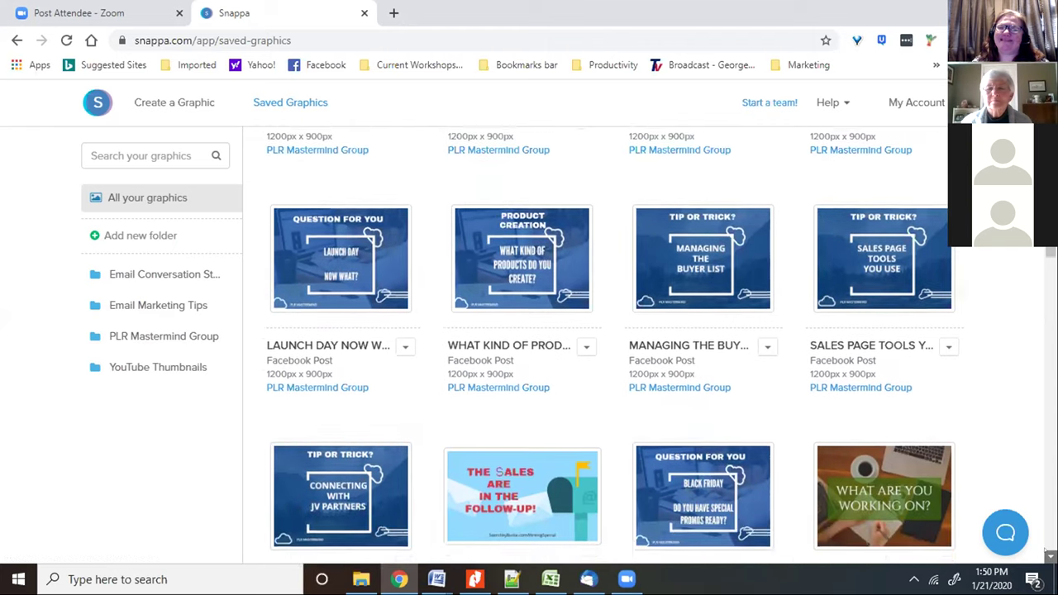
scroll(1048, 555, "down", 2)
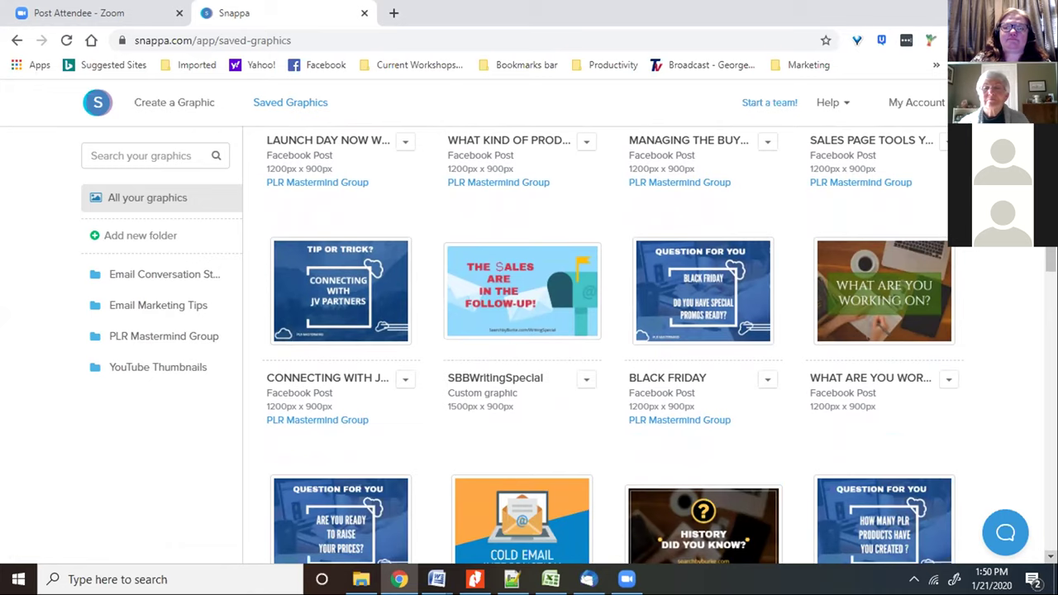
scroll(1047, 549, "down", 2)
scroll(1047, 549, "down", 3)
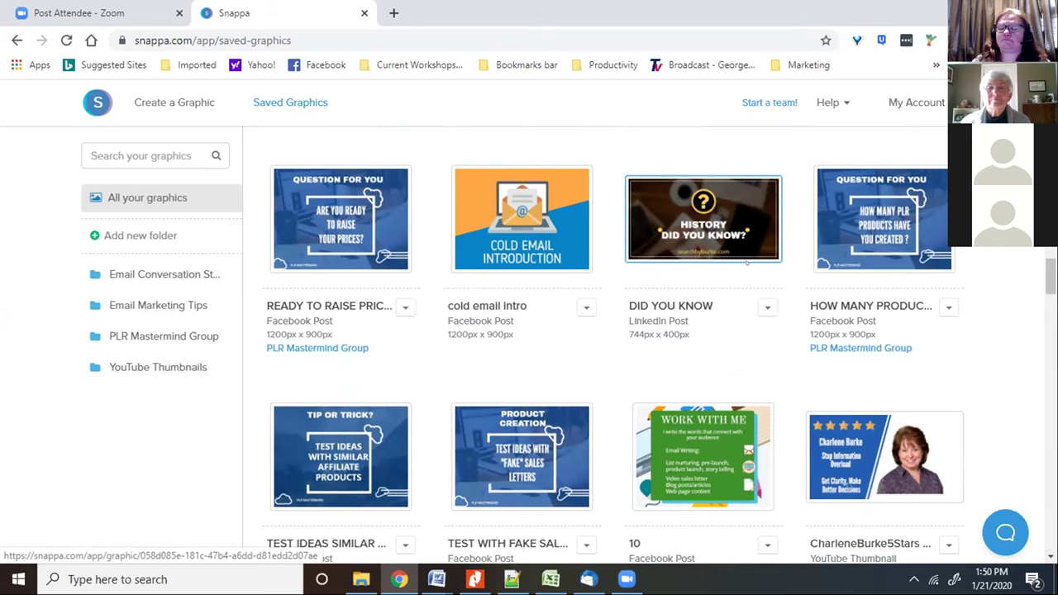
left_click(1048, 557)
left_click_drag(1048, 556, 1049, 556)
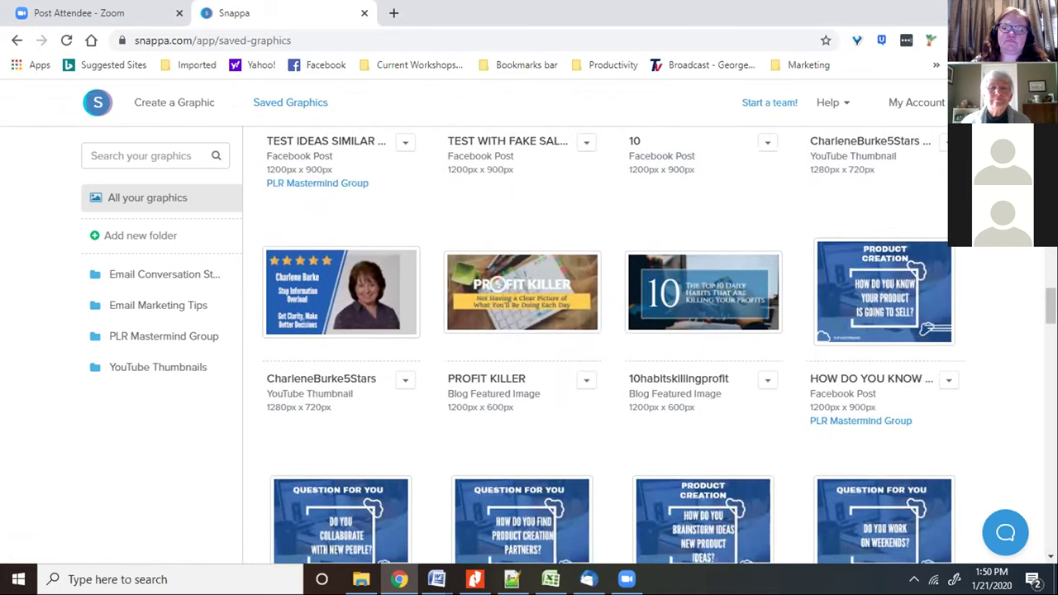
scroll(595, 348, "down", 2)
scroll(595, 348, "down", 3)
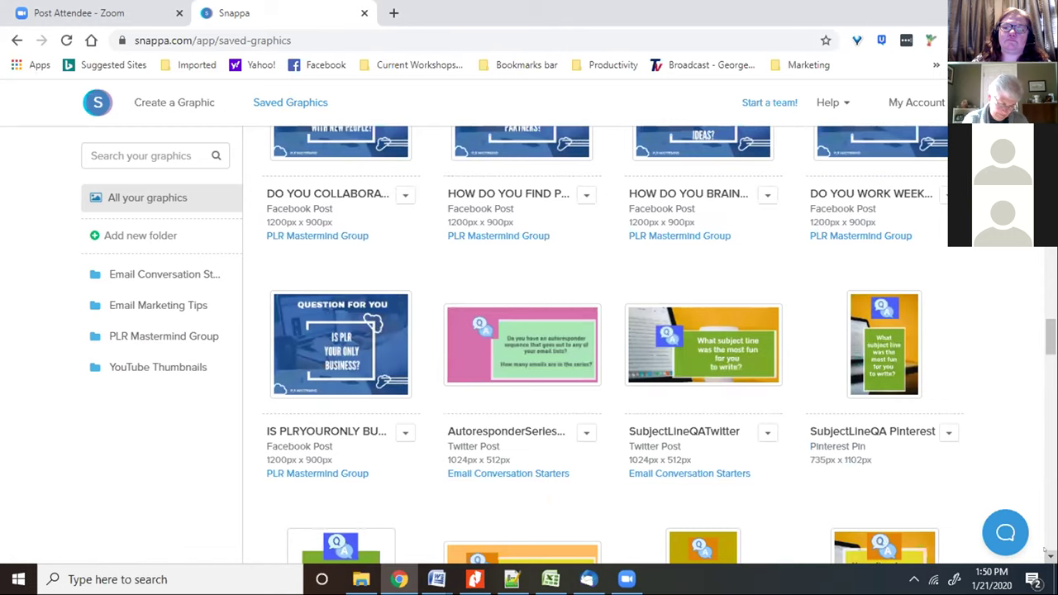
scroll(1047, 552, "down", 2)
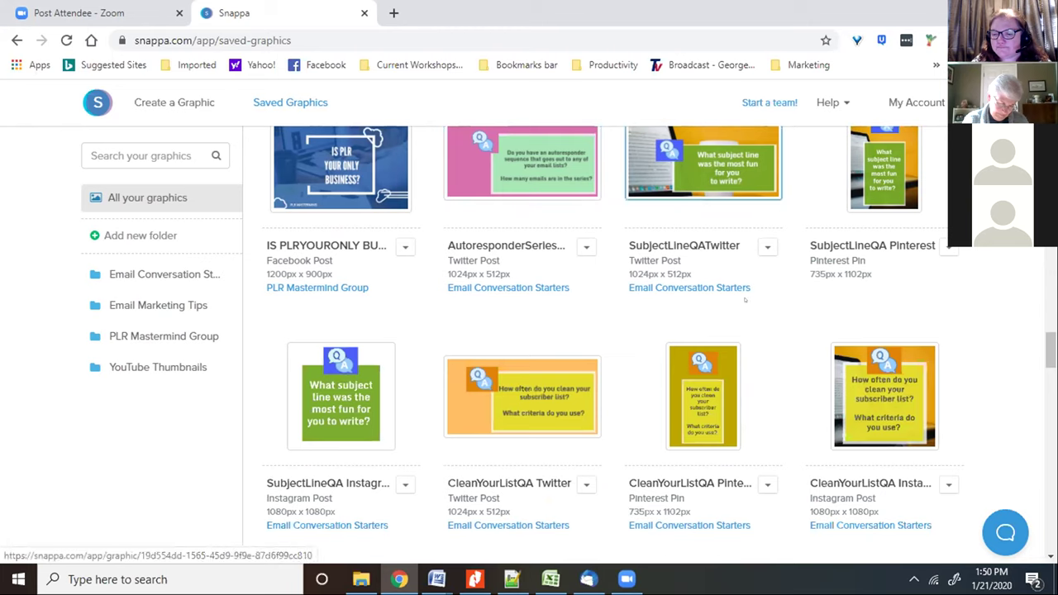
scroll(735, 313, "down", 5)
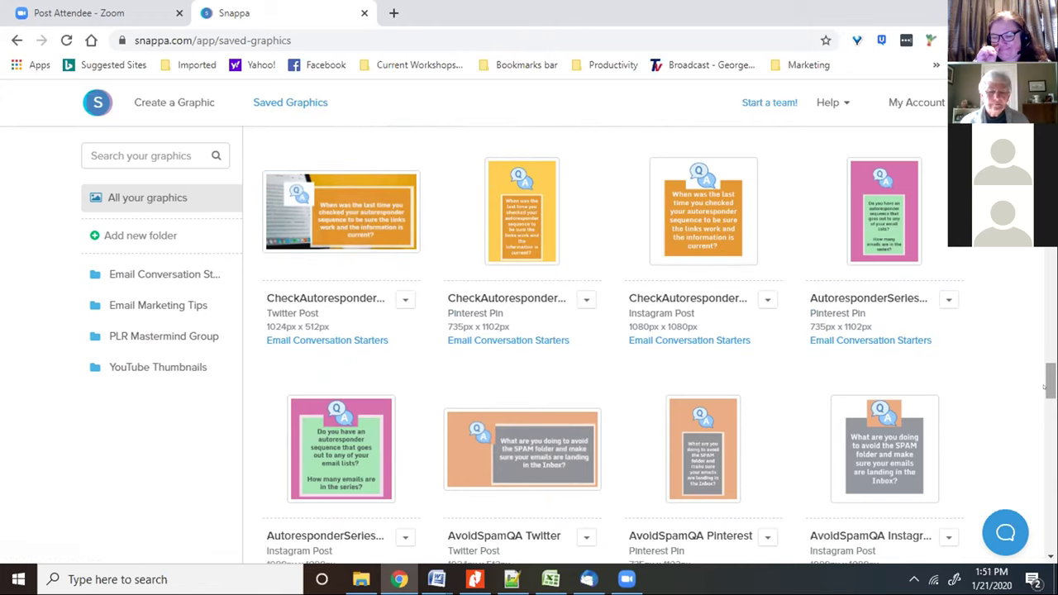
left_click_drag(1044, 413, 1047, 427)
scroll(1043, 465, "down", 1)
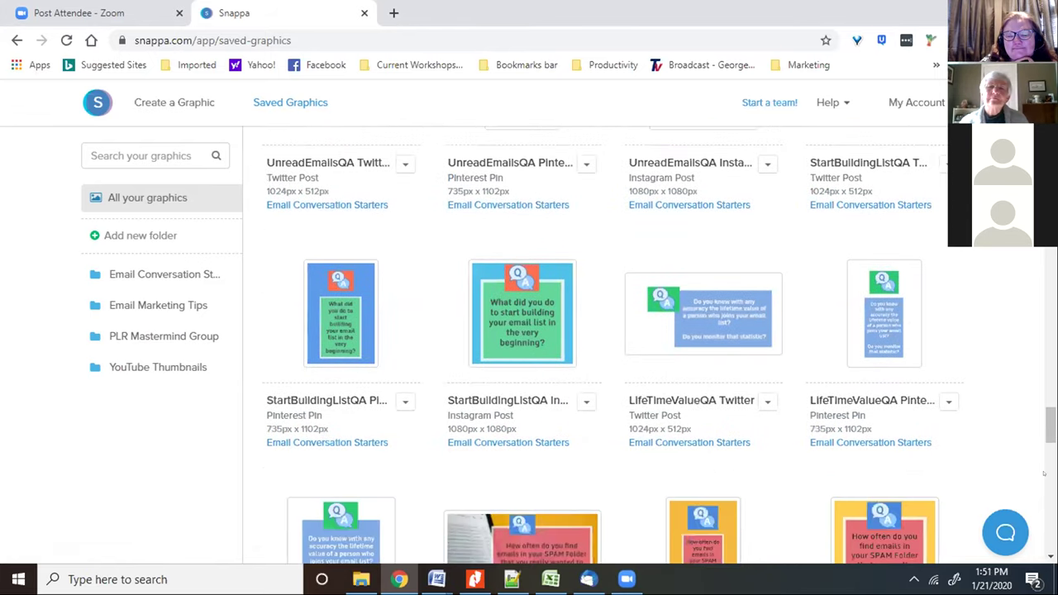
scroll(1043, 473, "down", 2)
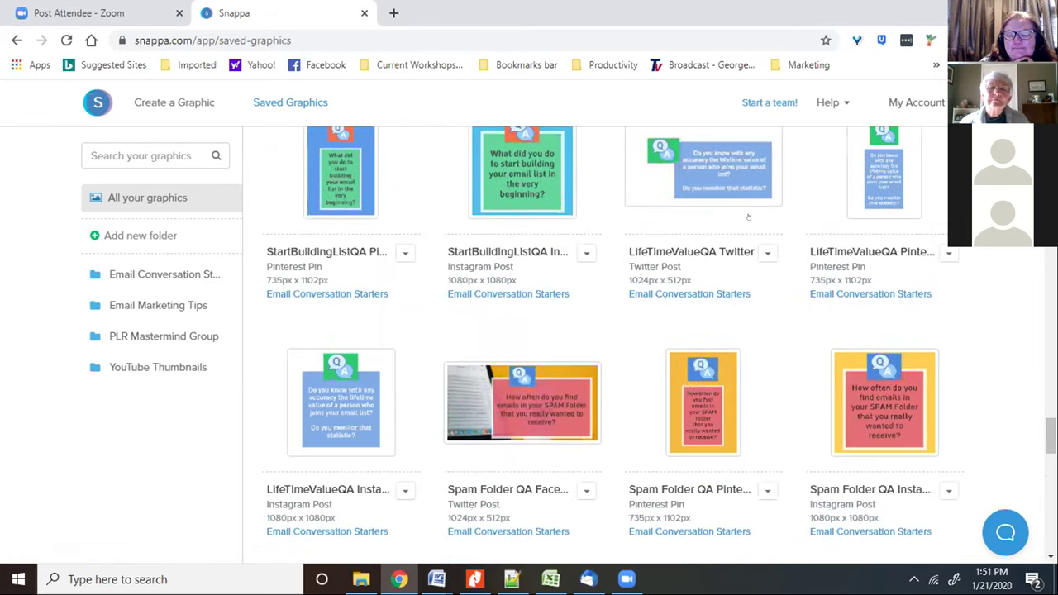
scroll(748, 217, "down", 3)
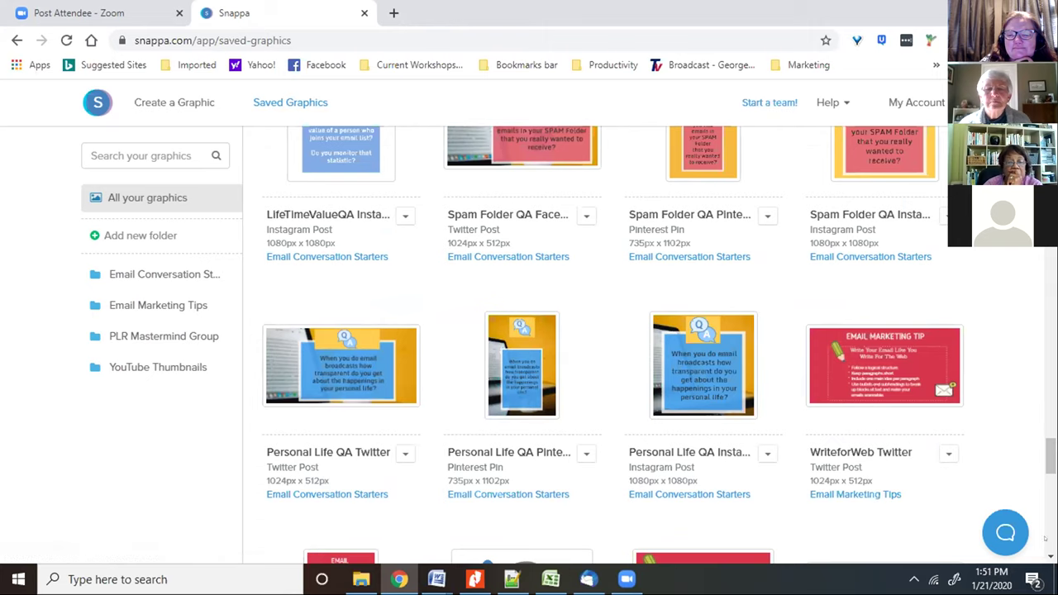
left_click(1050, 557)
left_click(1050, 557)
left_click(1049, 557)
scroll(827, 430, "down", 3)
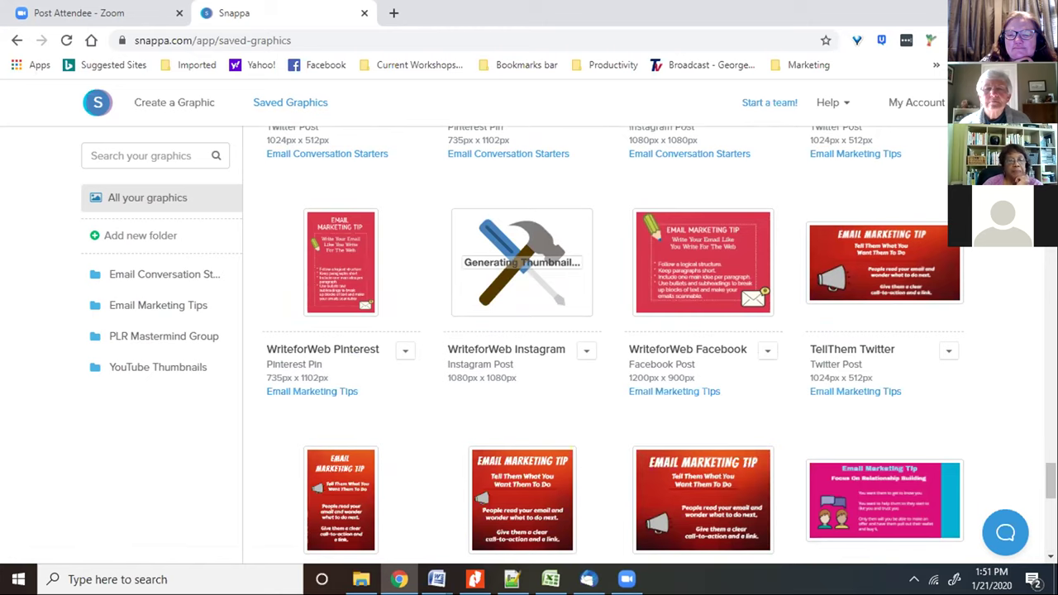
scroll(1043, 538, "down", 3)
scroll(648, 298, "down", 3)
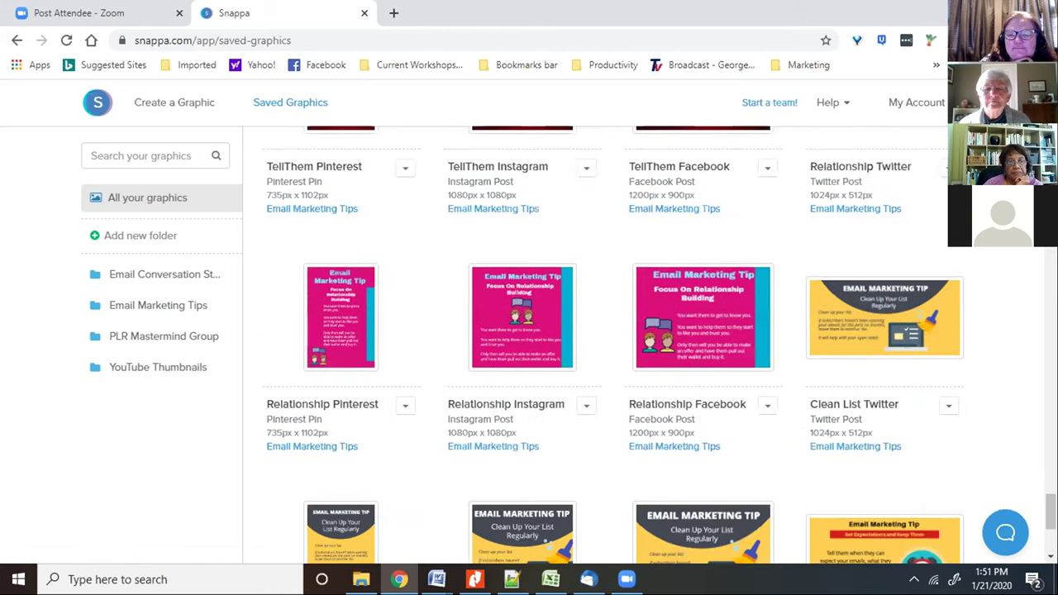
scroll(285, 152, "down", 2)
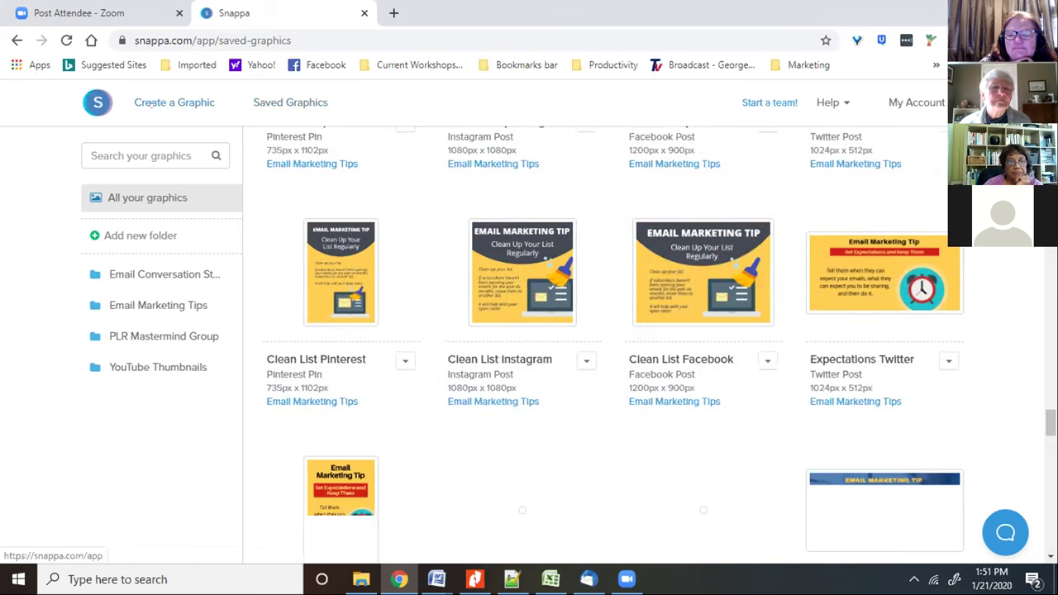
- Start a new graphic in the Facebook Post preset size and browse the available templates
left_click(153, 102)
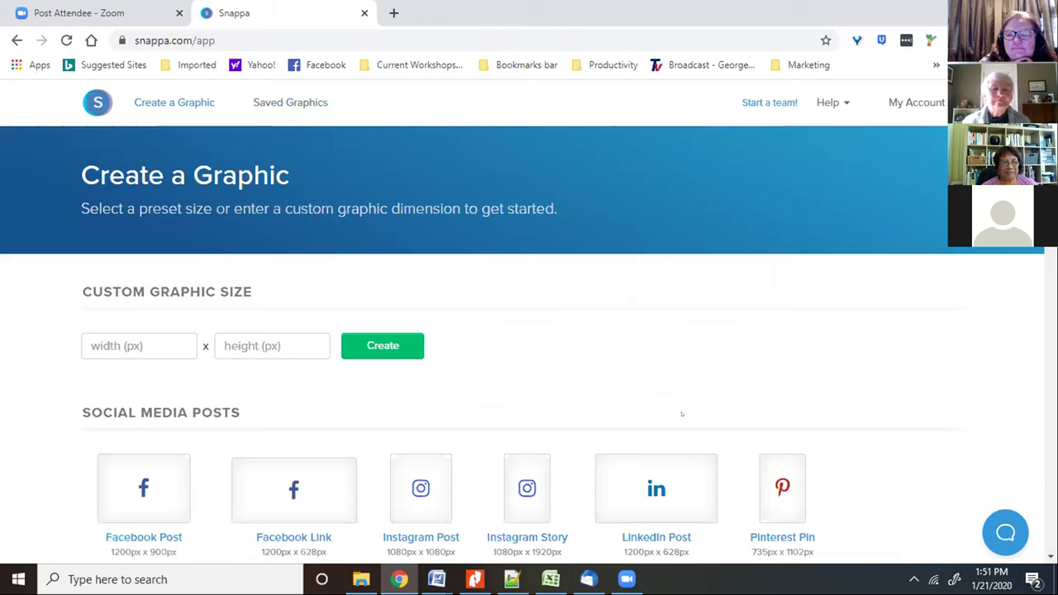
left_click(141, 484)
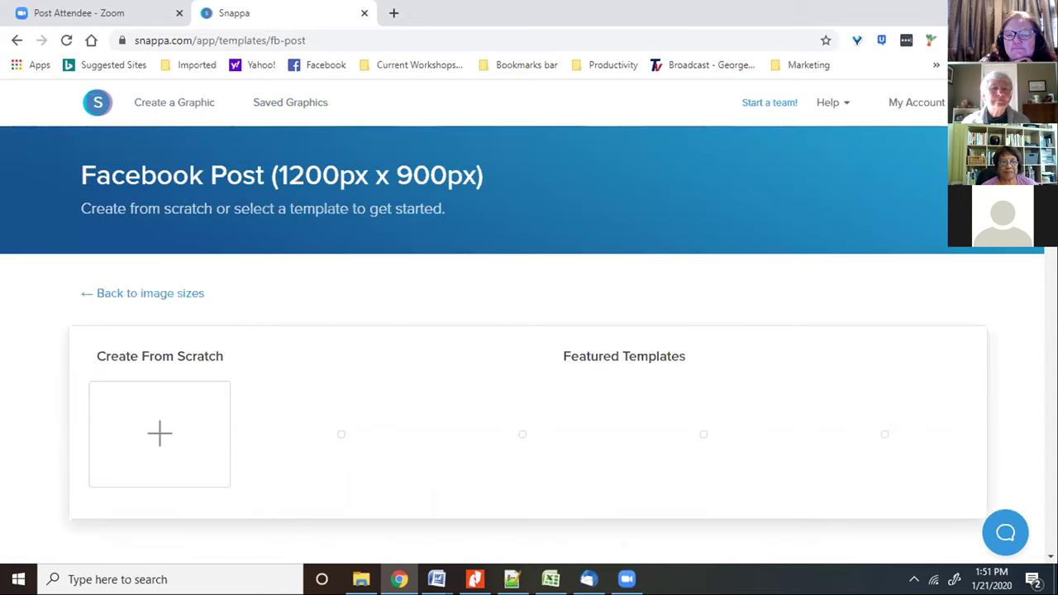
scroll(529, 331, "down", 2)
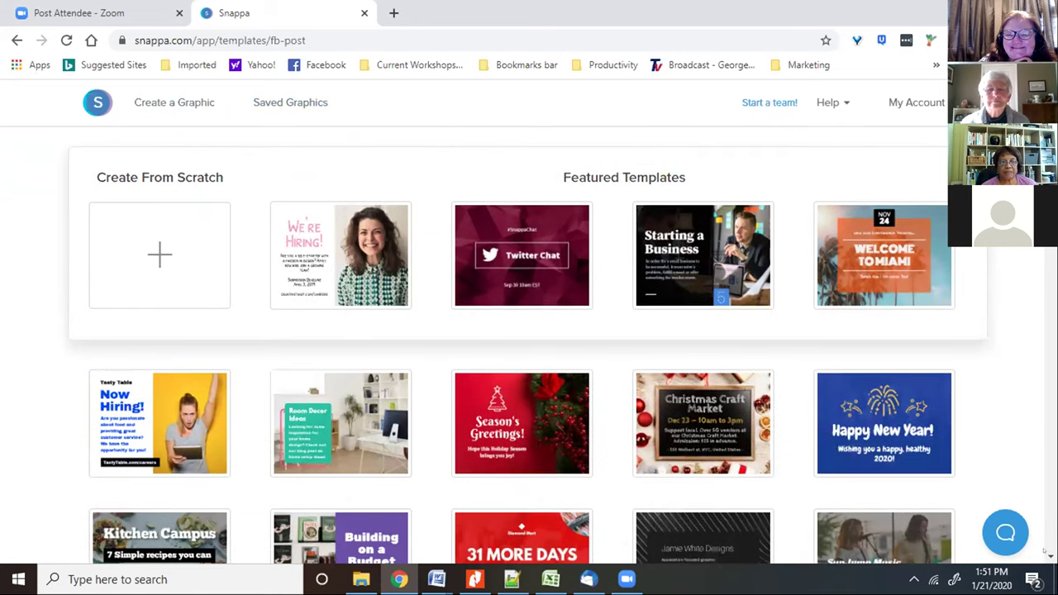
scroll(1045, 552, "down", 4)
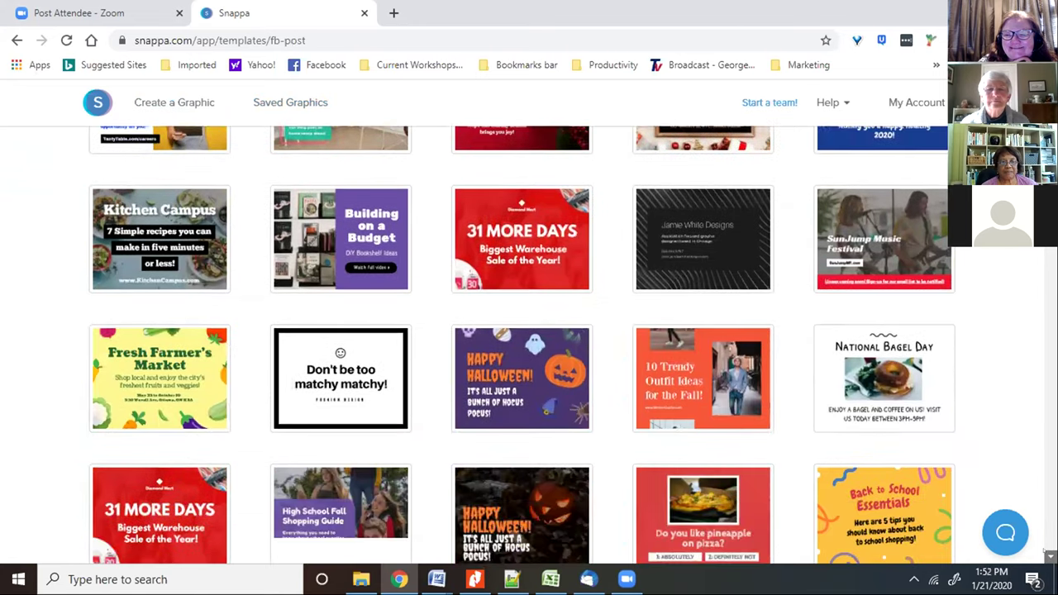
scroll(1048, 556, "down", 4)
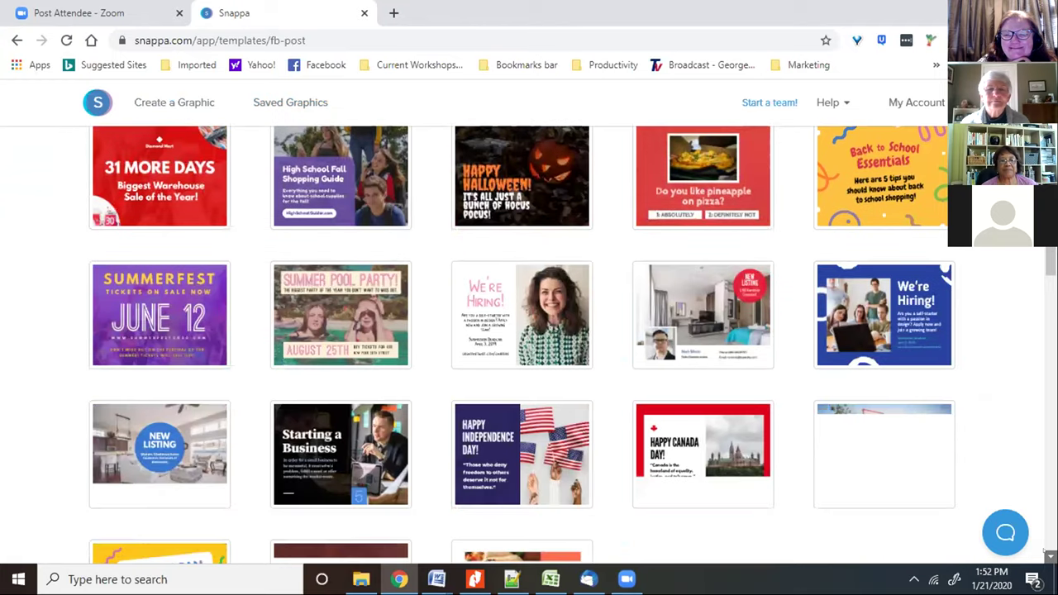
scroll(1048, 555, "down", 2)
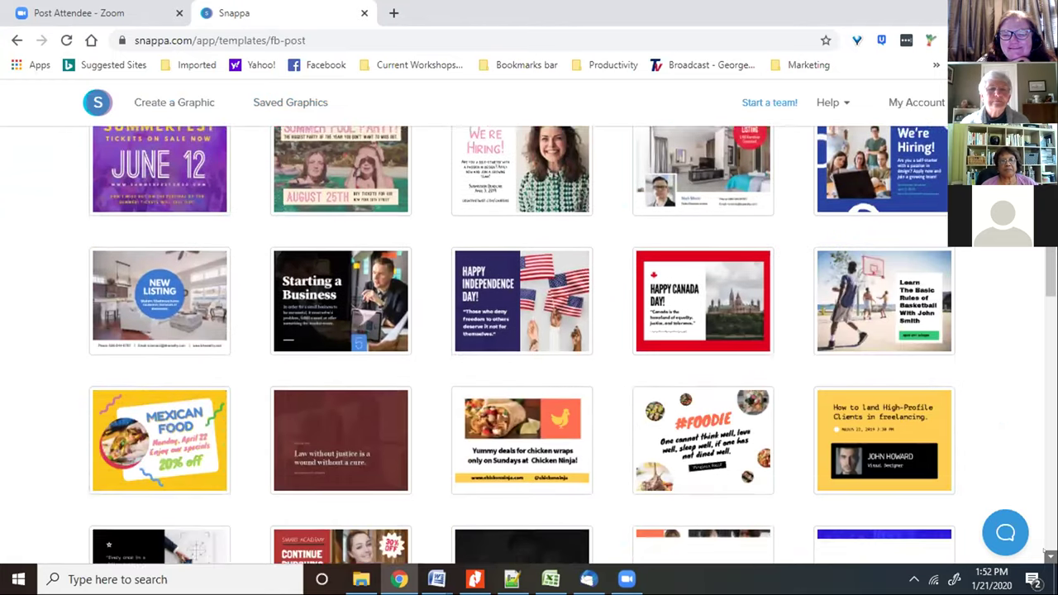
scroll(1049, 556, "down", 1)
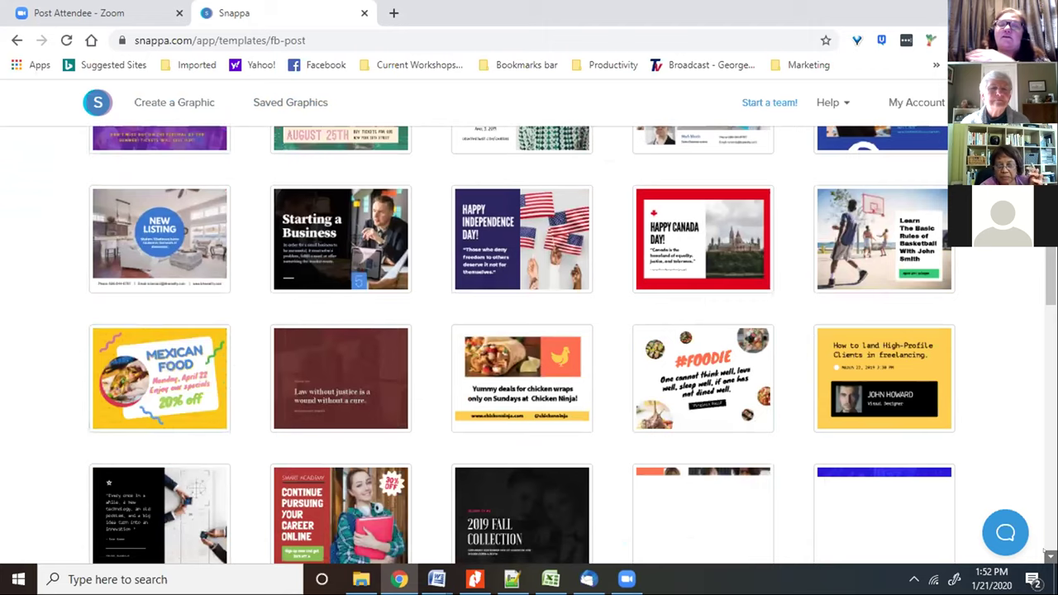
scroll(521, 347, "down", 2)
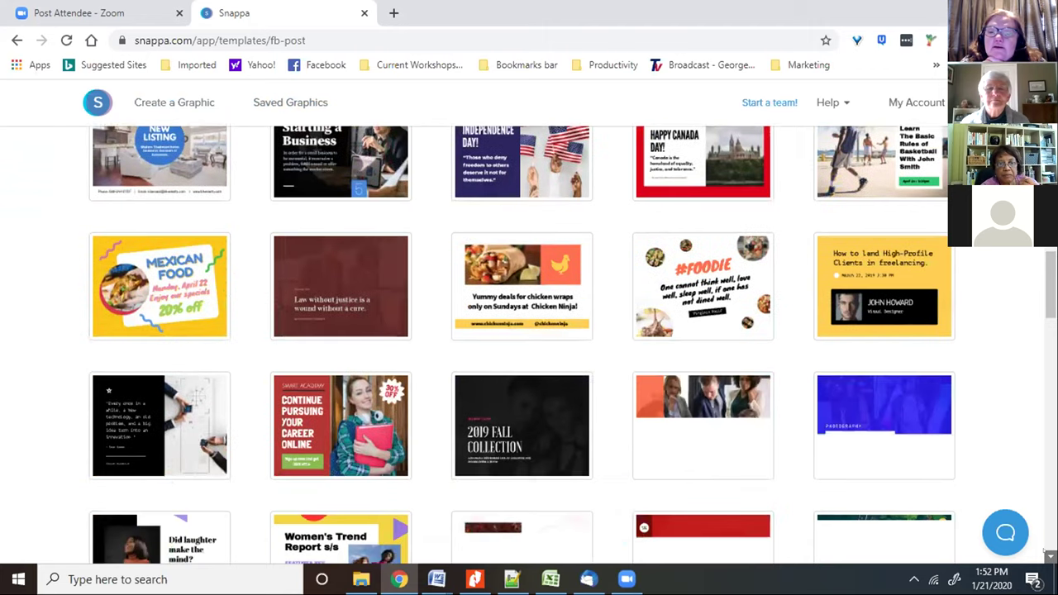
scroll(1045, 552, "down", 5)
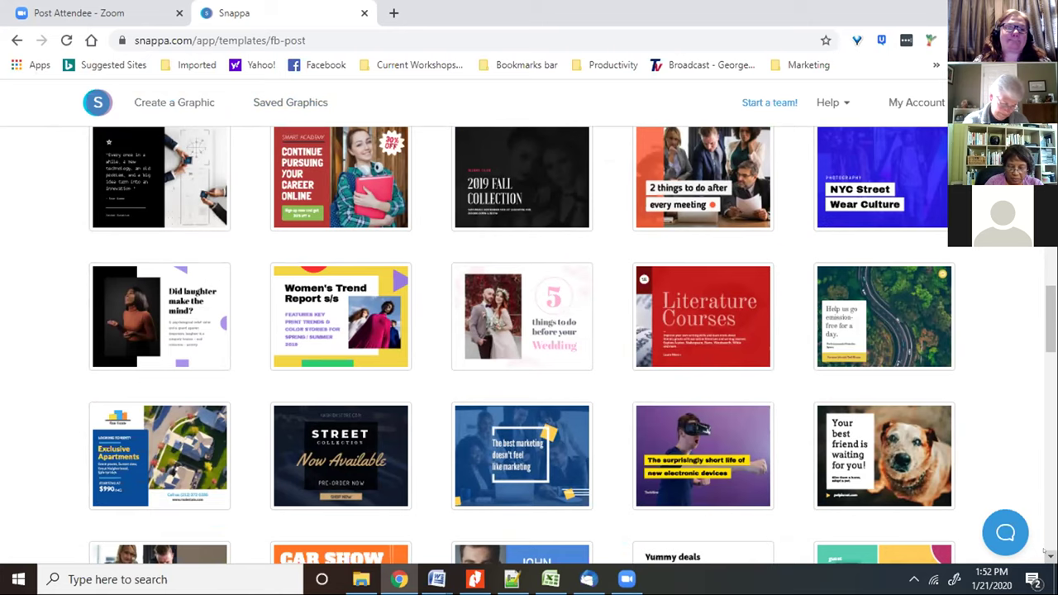
left_click(1047, 553)
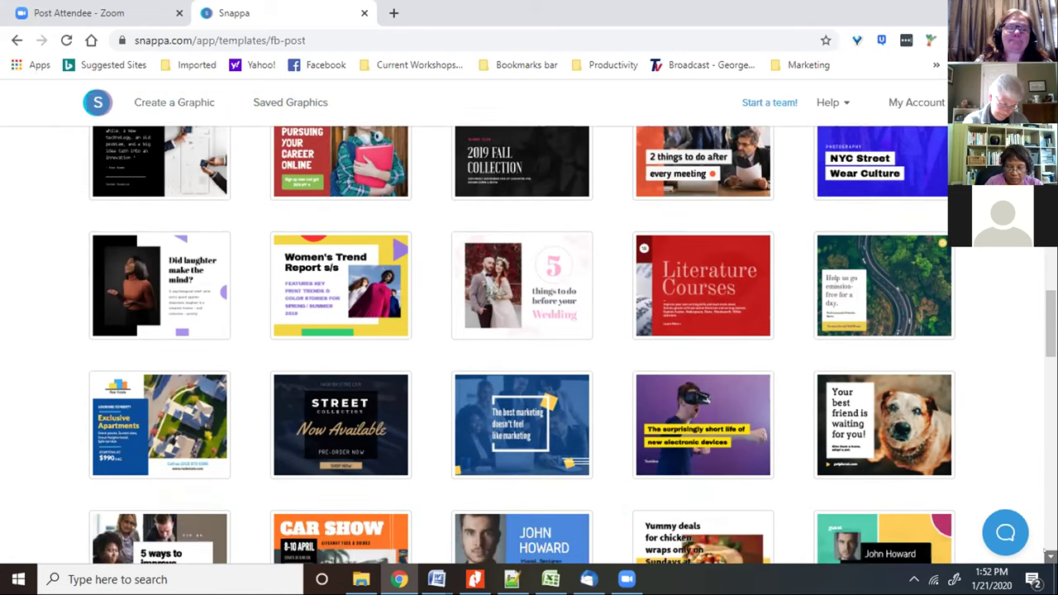
left_click(1047, 553)
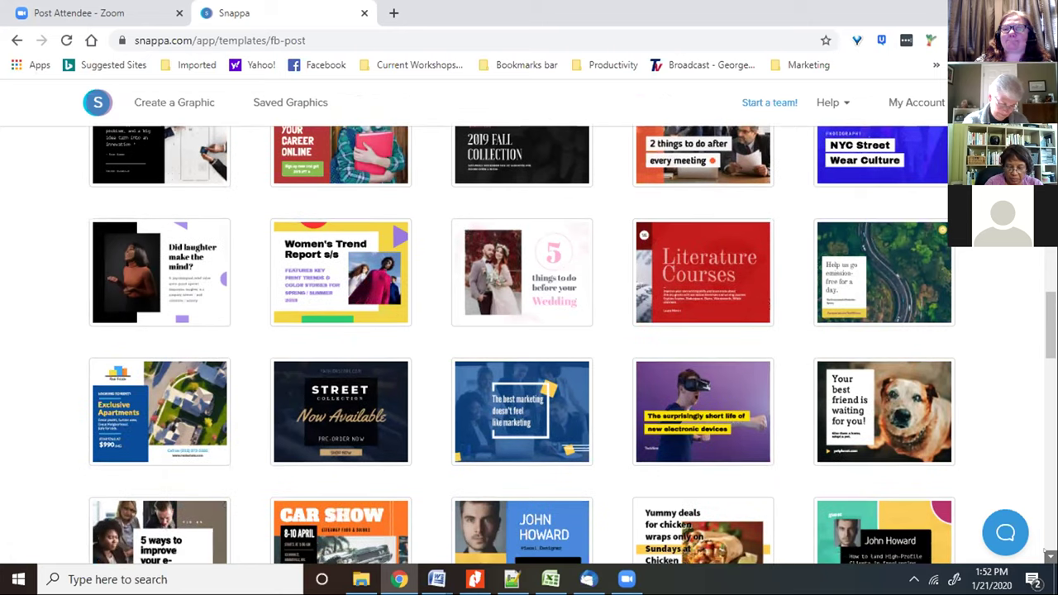
- Look through the remaining Facebook Post templates and open the fast-food one with the "Order with us today!" banner
left_click(1046, 554)
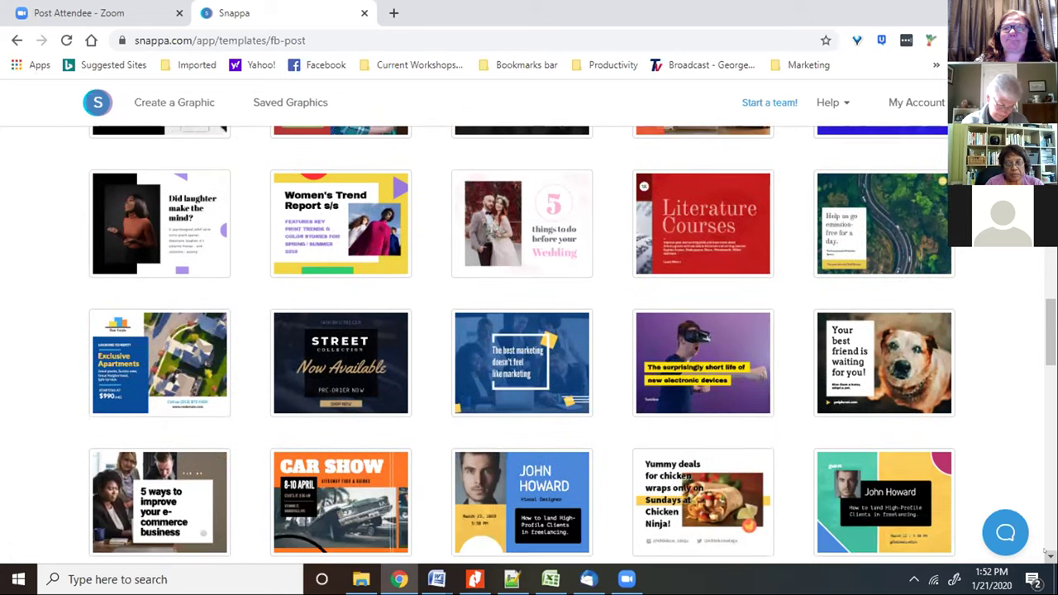
left_click(1047, 553)
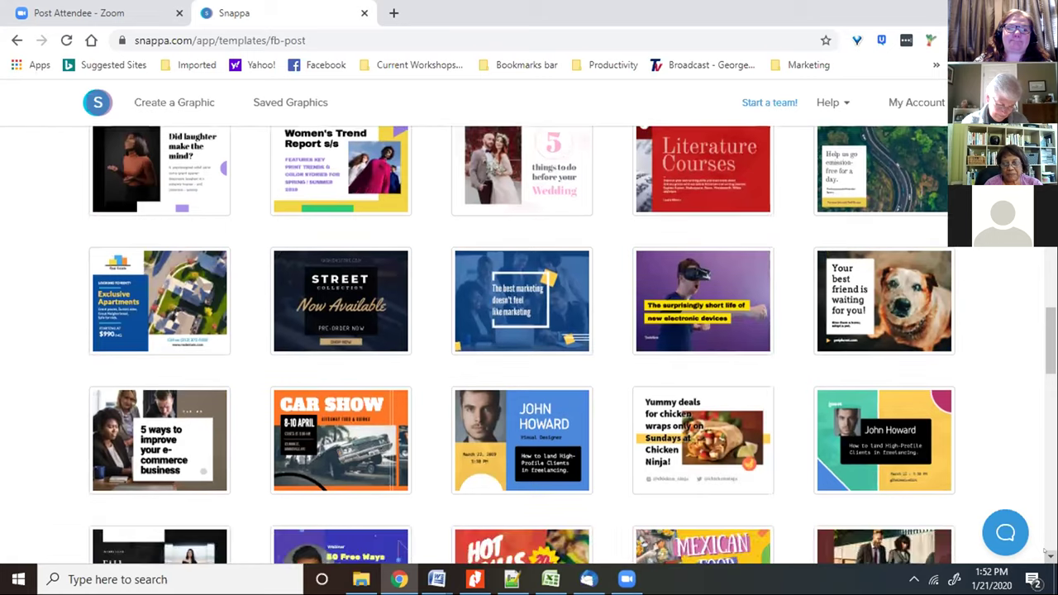
left_click(1047, 554)
left_click(1046, 554)
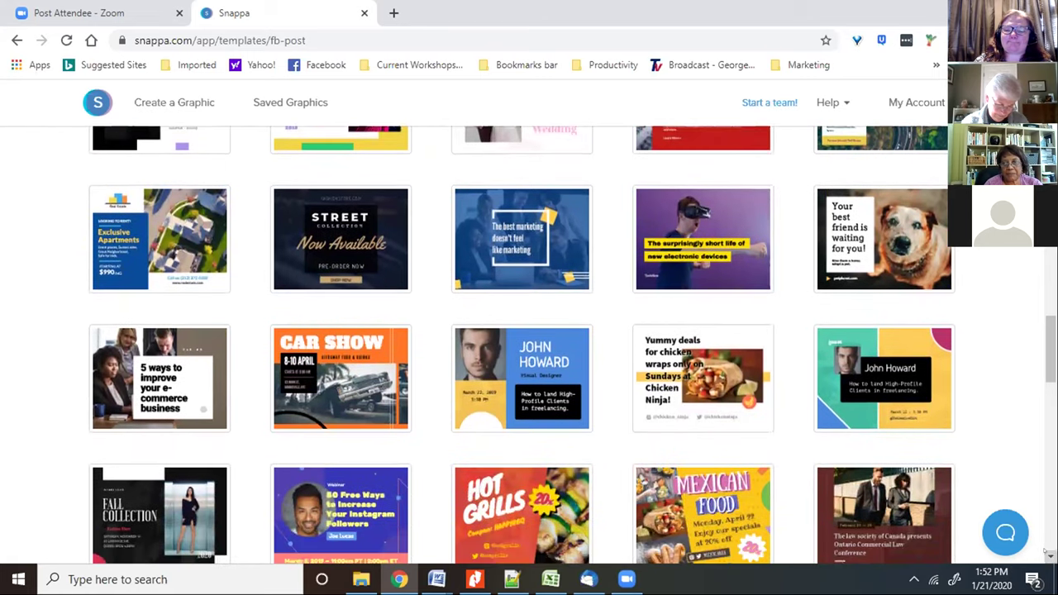
left_click(1047, 554)
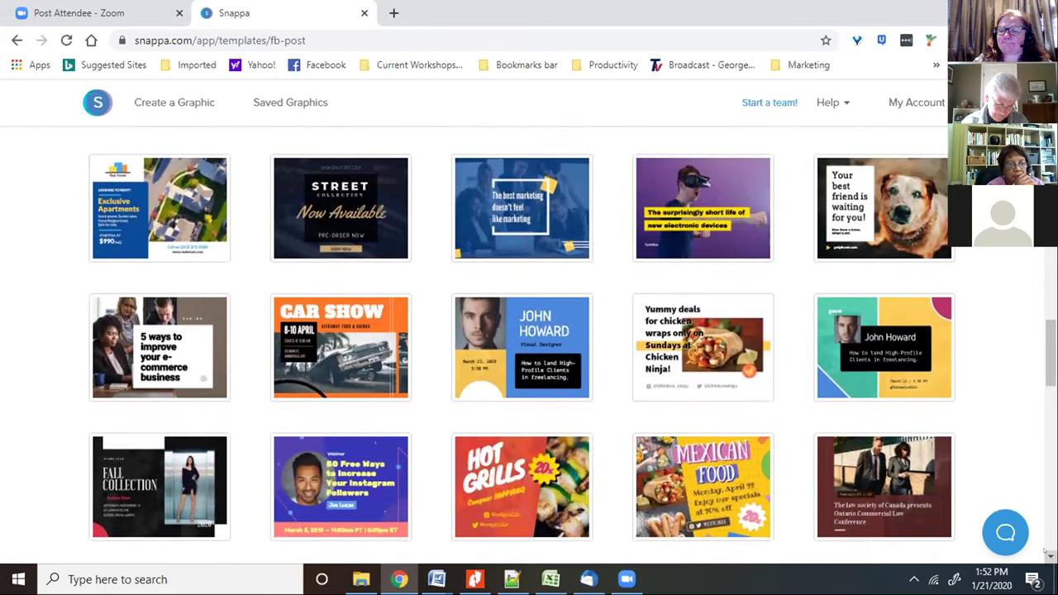
left_click(1046, 554)
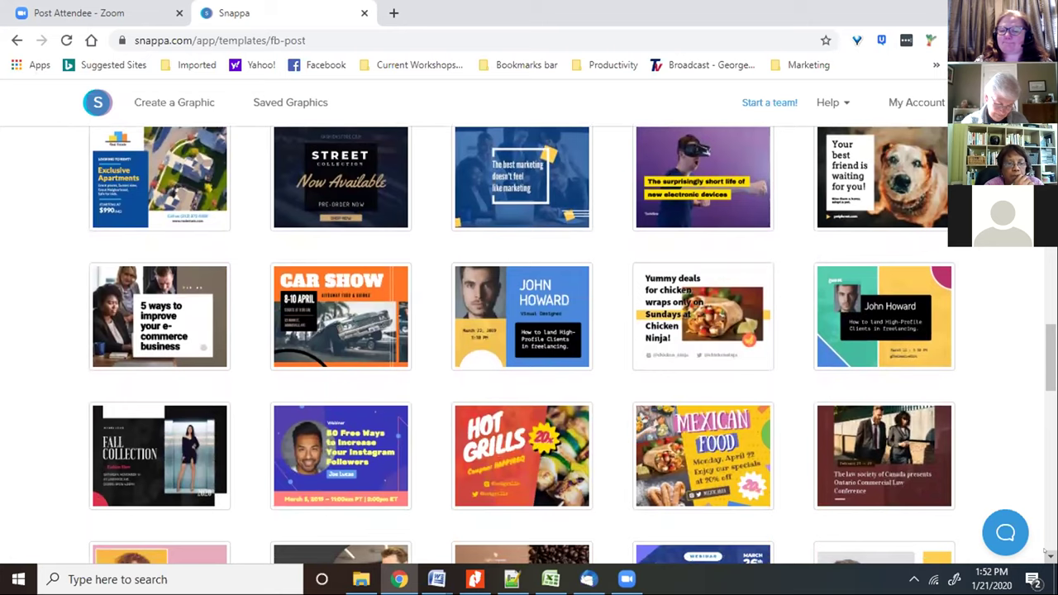
left_click(1047, 553)
left_click(1047, 554)
left_click(1047, 553)
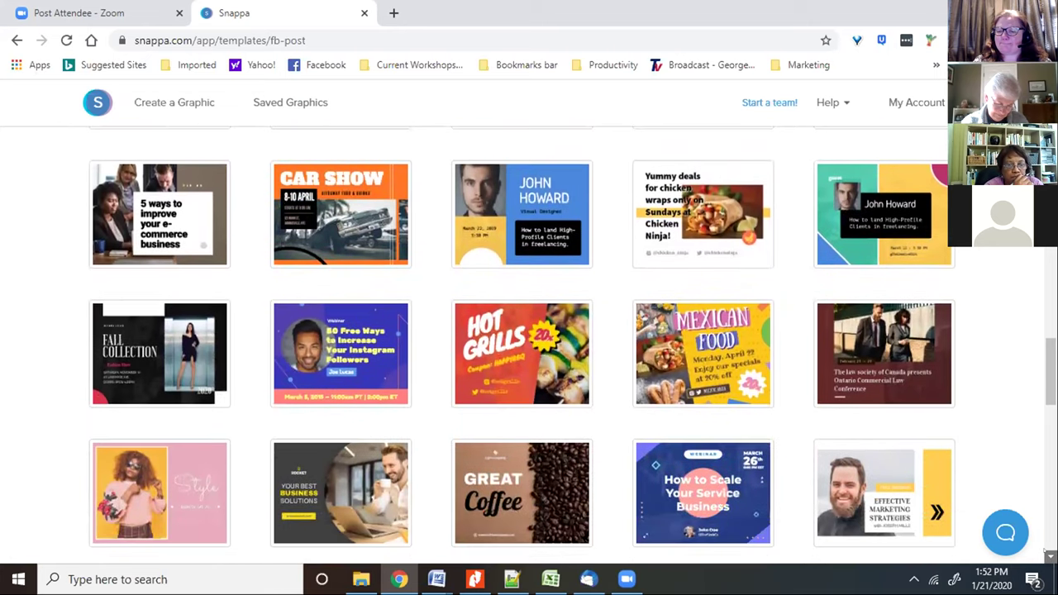
left_click(1046, 554)
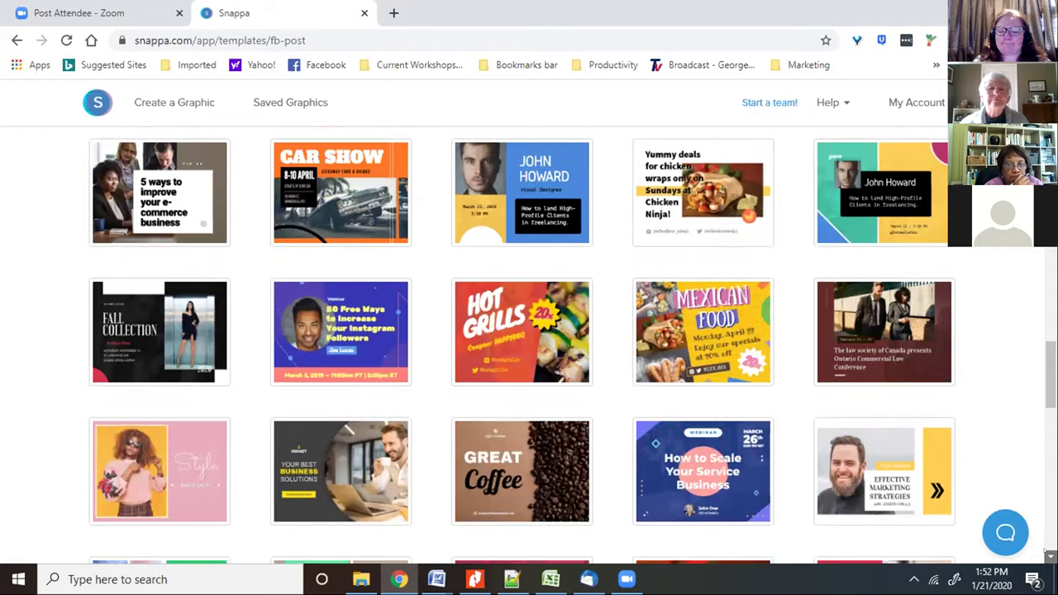
scroll(1047, 554, "down", 3)
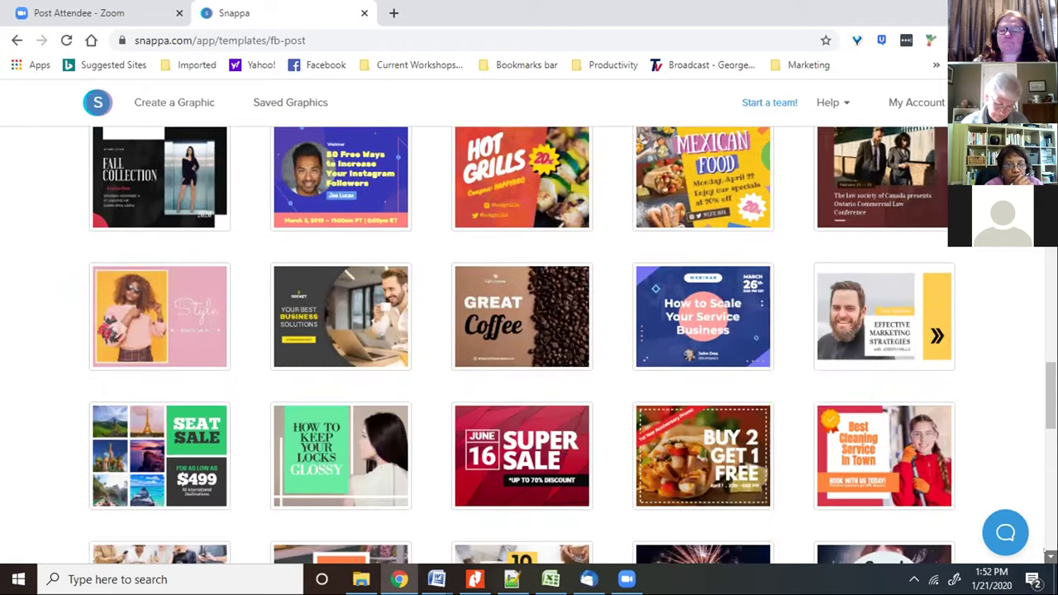
scroll(1047, 554, "down", 4)
scroll(1047, 554, "down", 2)
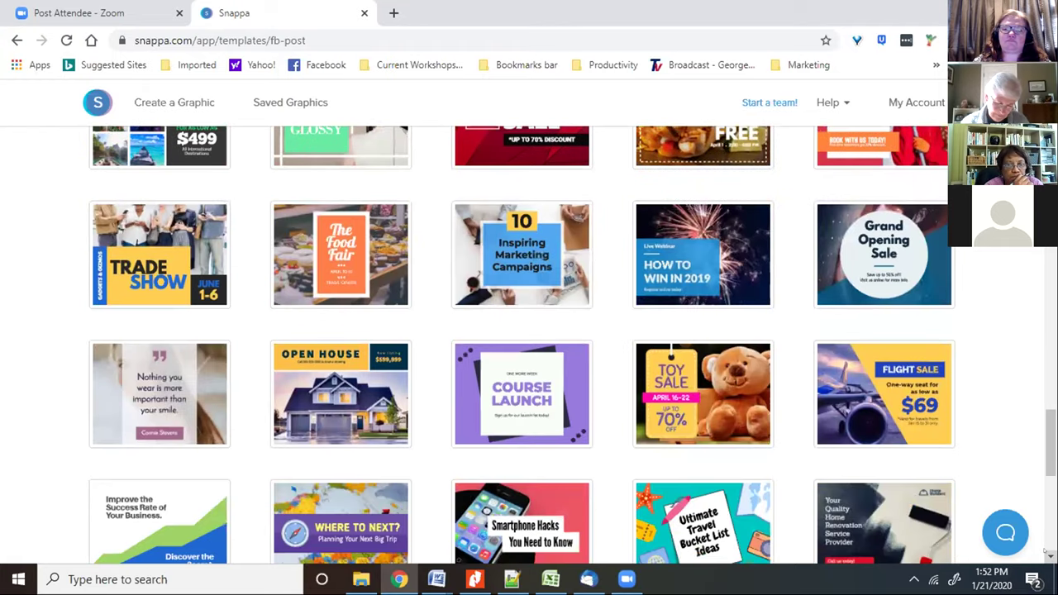
scroll(1047, 554, "down", 2)
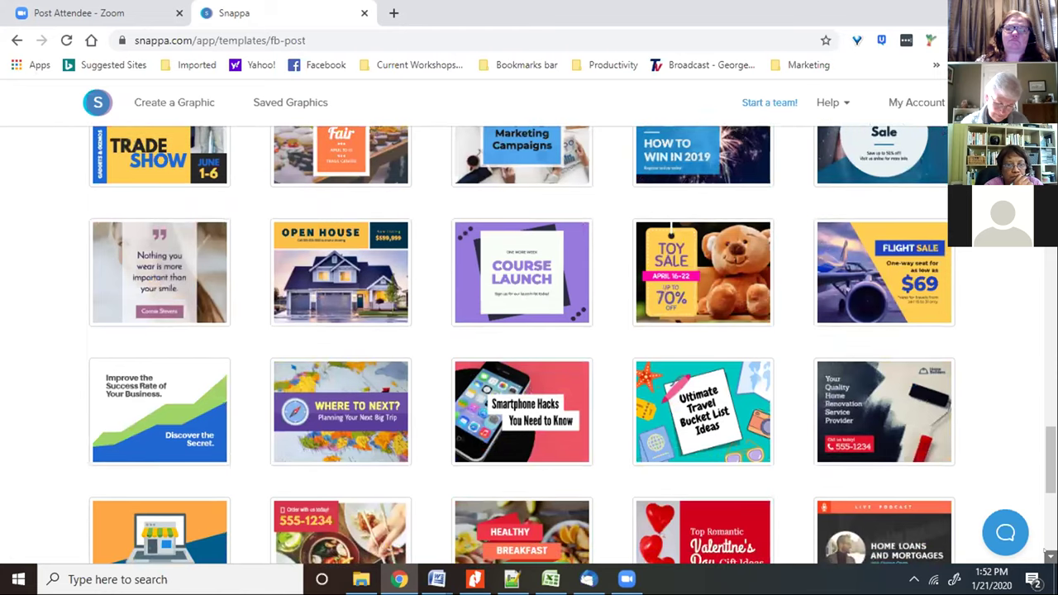
scroll(1047, 554, "down", 3)
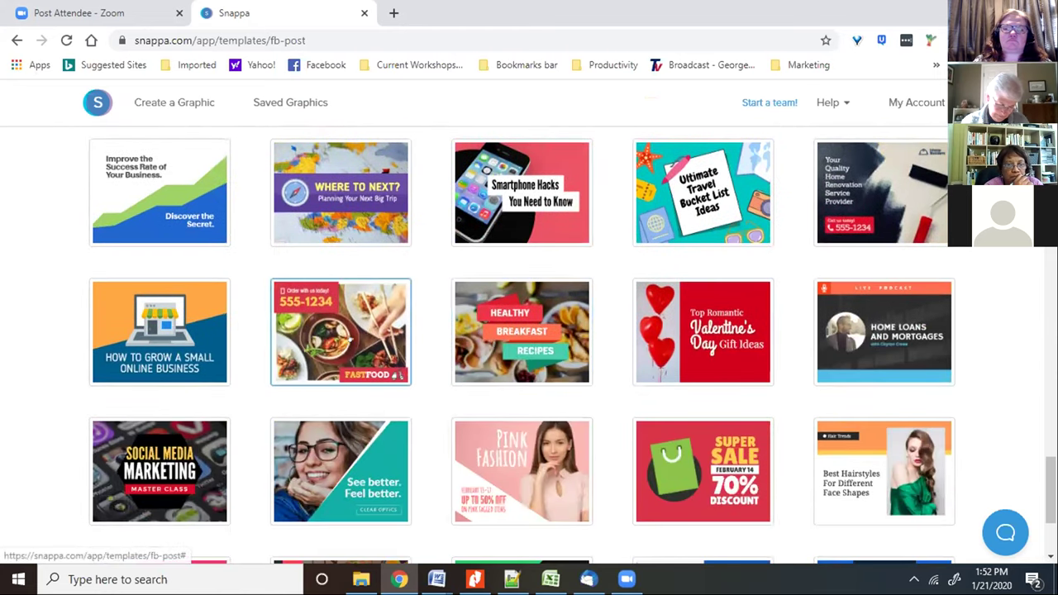
left_click(350, 334)
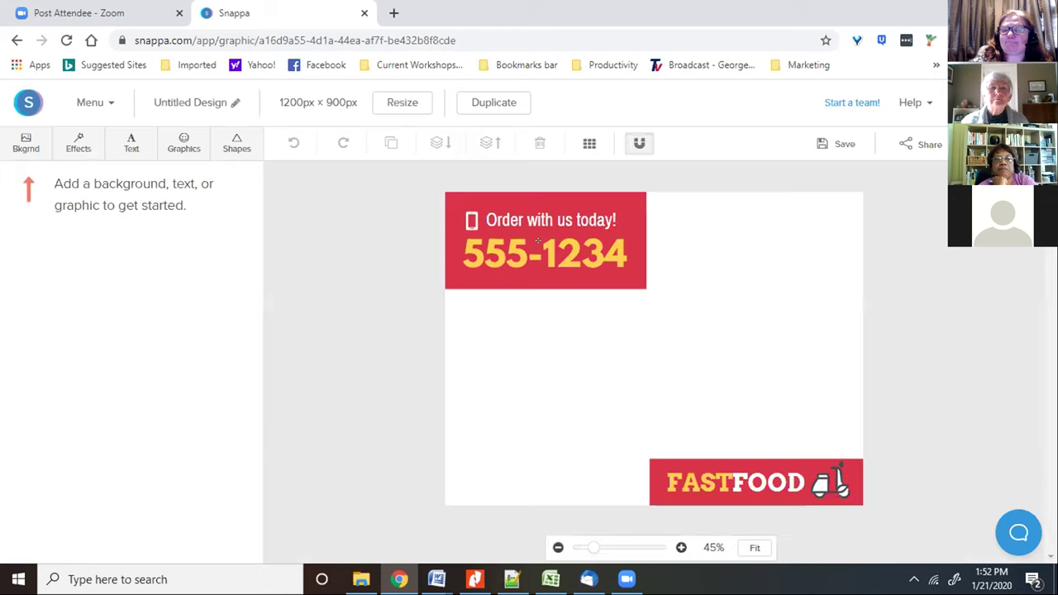
- Change the fill of the rectangle behind "Order with us today!" to purple #6a50a7
left_click(548, 219)
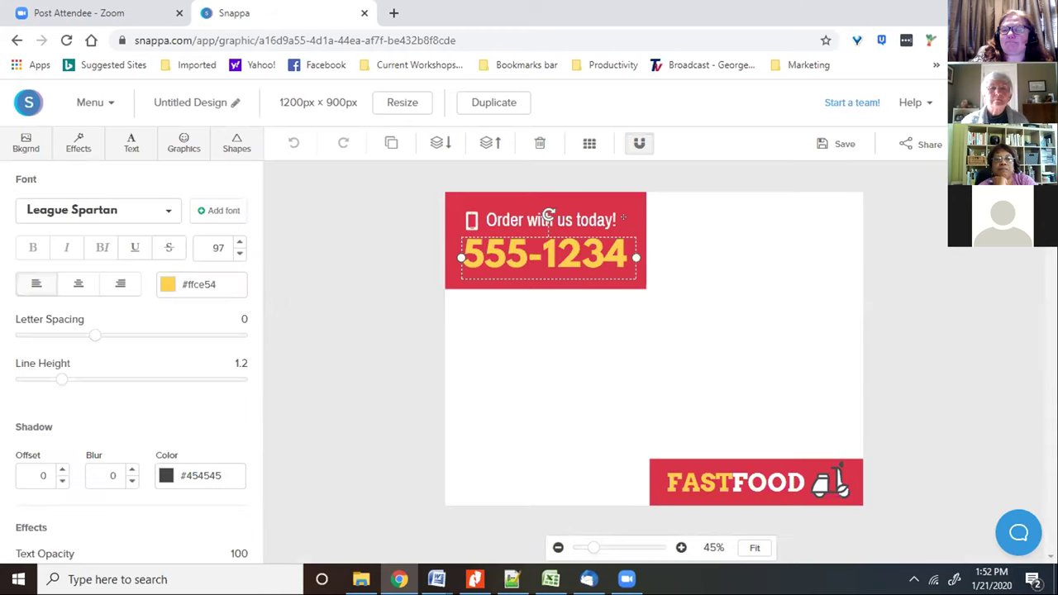
left_click(546, 205)
left_click(198, 211)
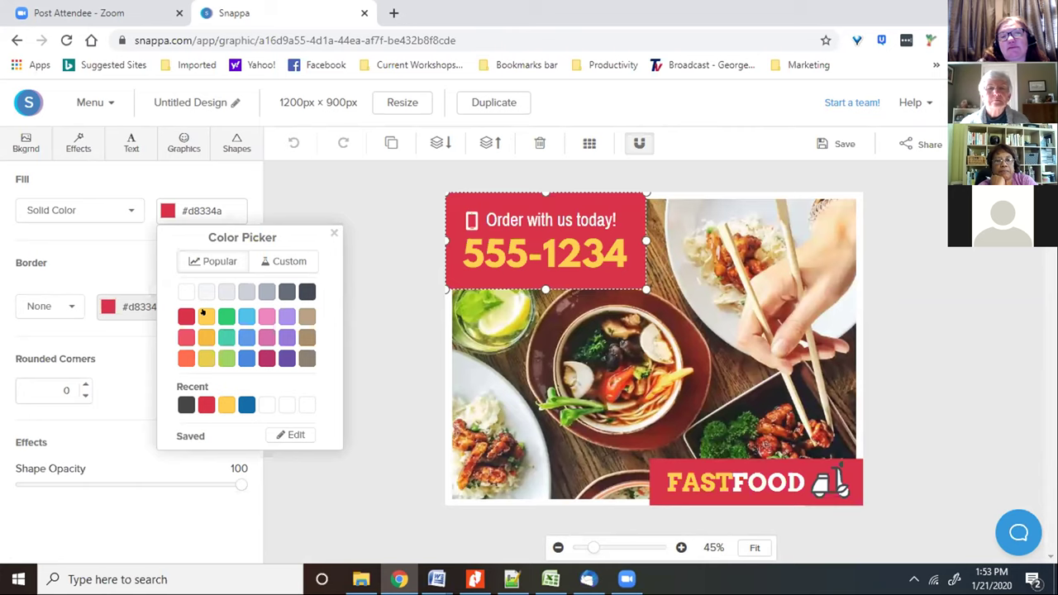
left_click(286, 356)
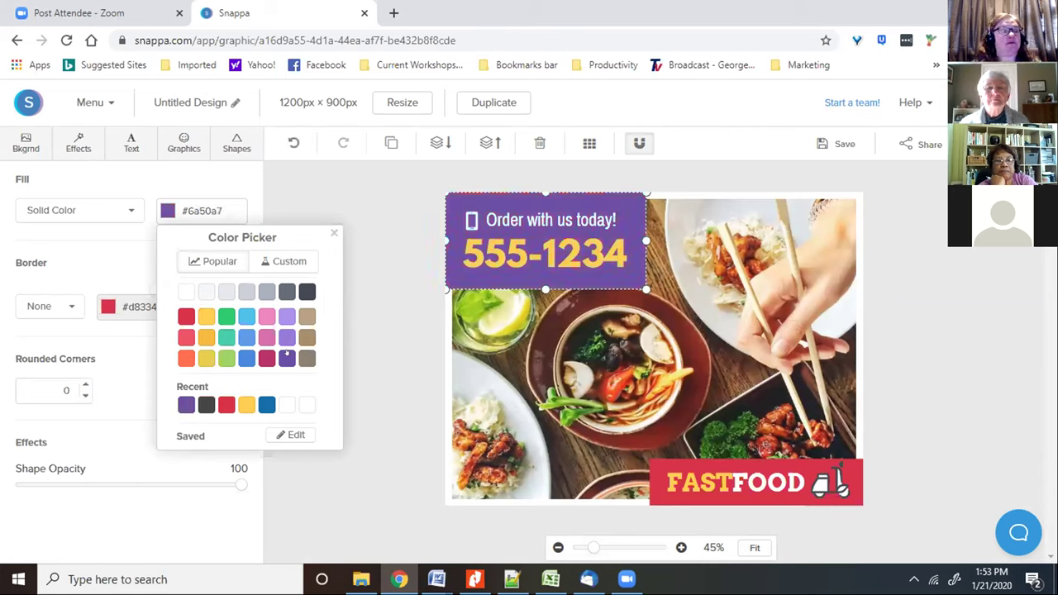
- Change the fill of the rectangle behind the FASTFOOD text to the same purple, #6a50a7
left_click(652, 489)
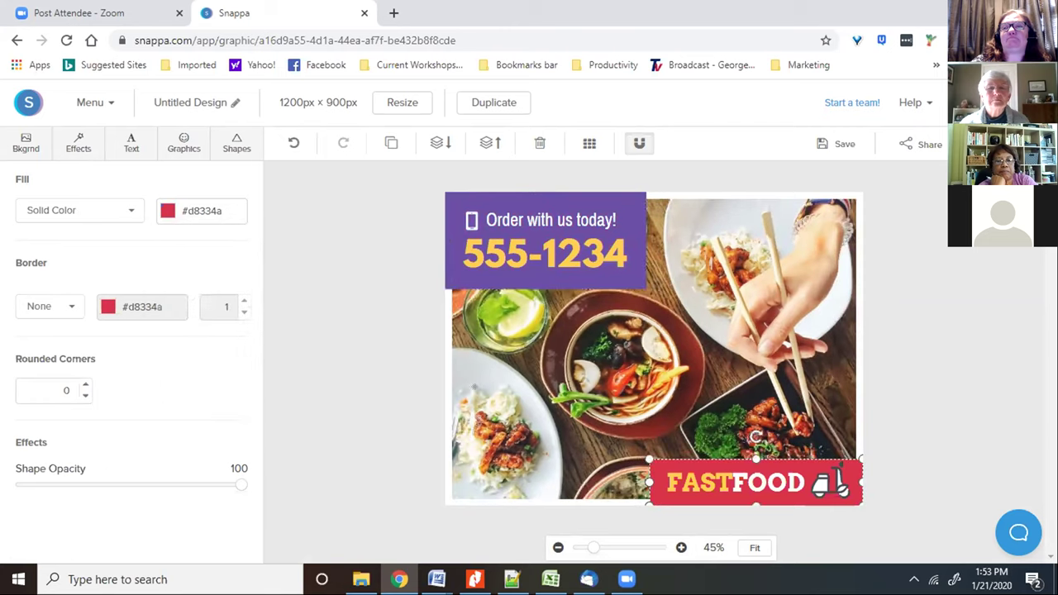
left_click(166, 212)
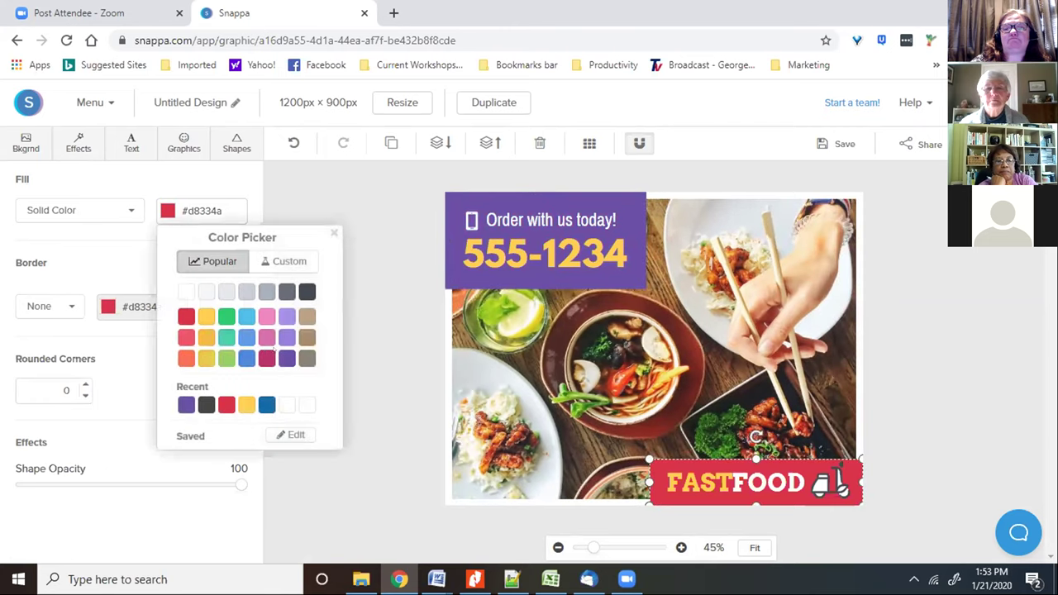
left_click(276, 352)
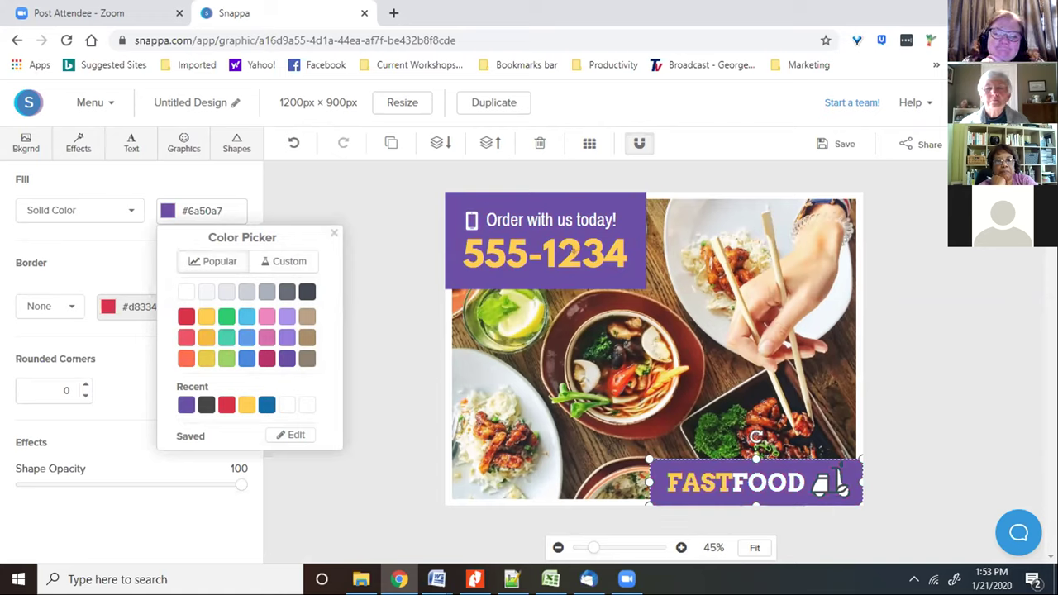
- Replace the whole phone number text in the purple order banner with the new phone number
left_click(545, 254)
double_click(585, 254)
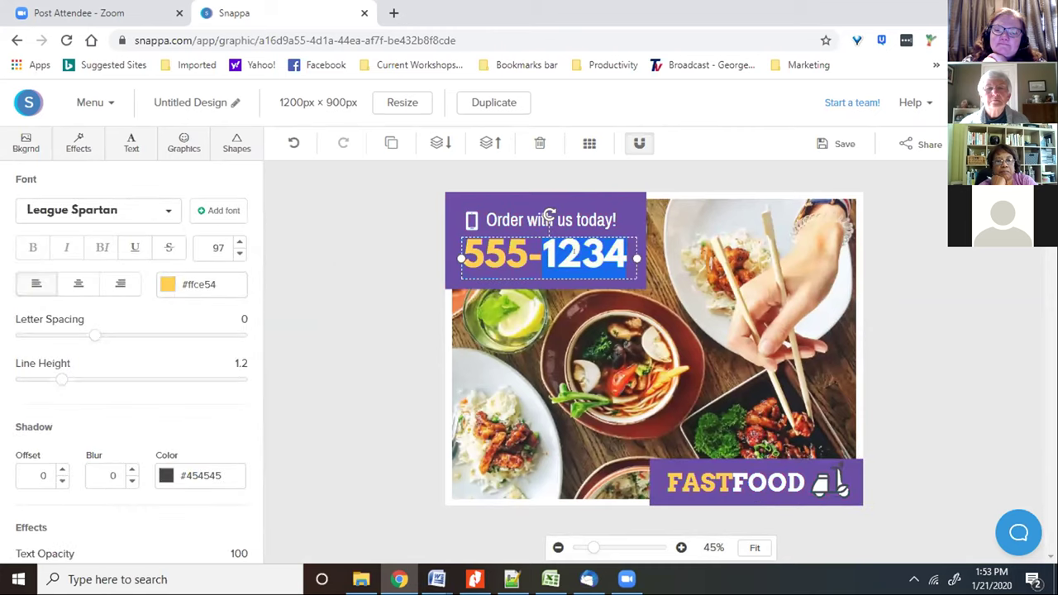
key("ctrl+a")
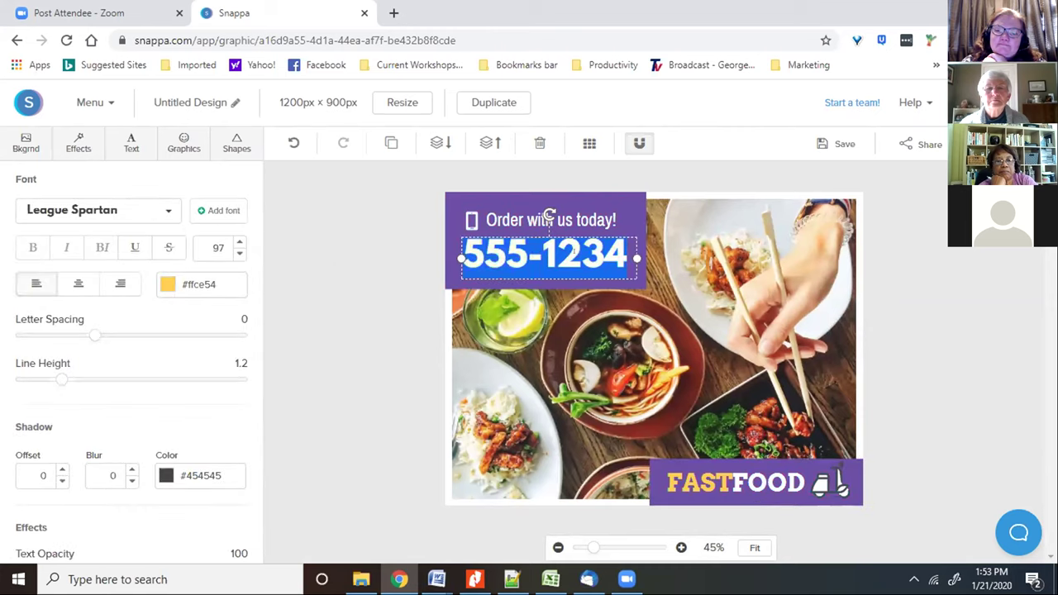
type("555-")
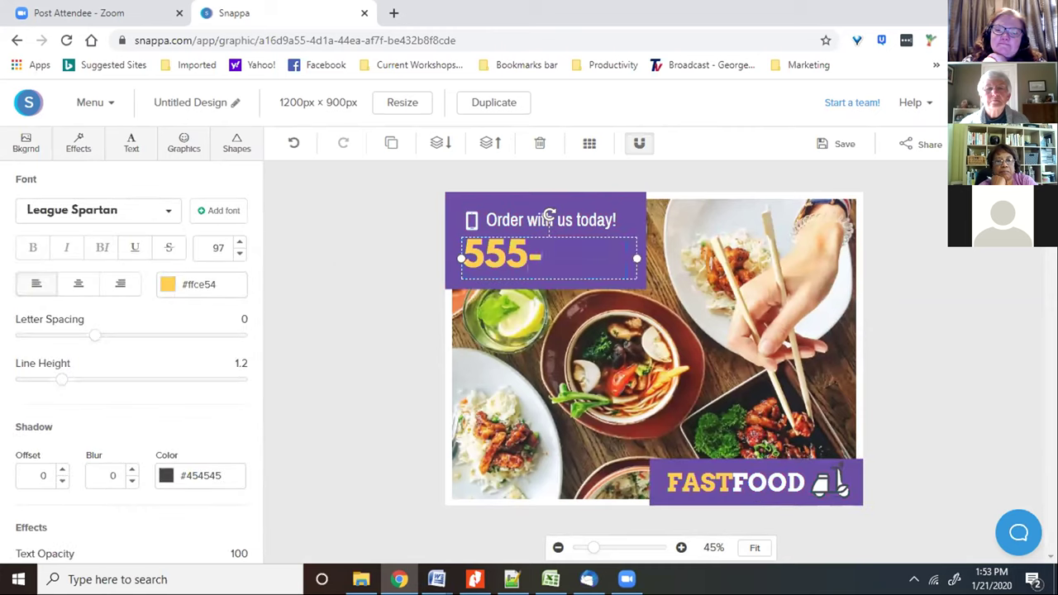
type("0123")
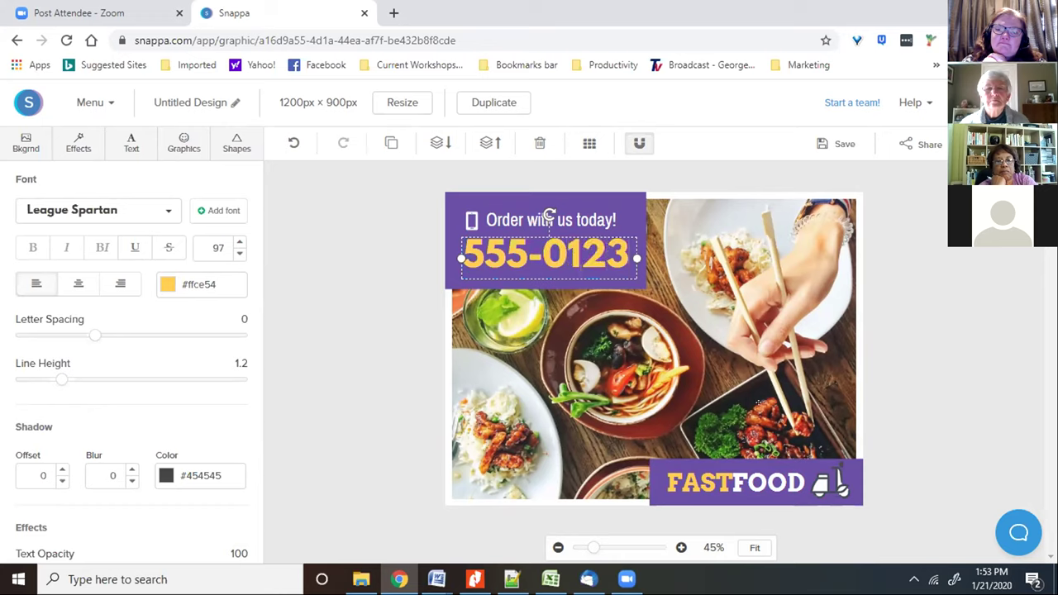
- Delete the scooter icon beside FASTFOOD and search the icon graphics for "food"
left_click(828, 482)
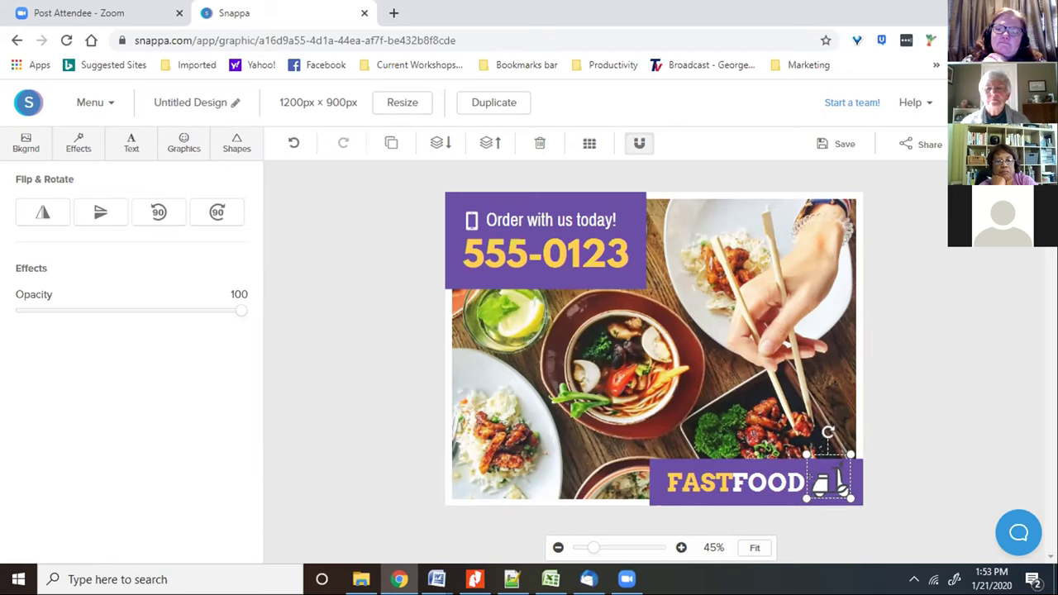
key("Delete")
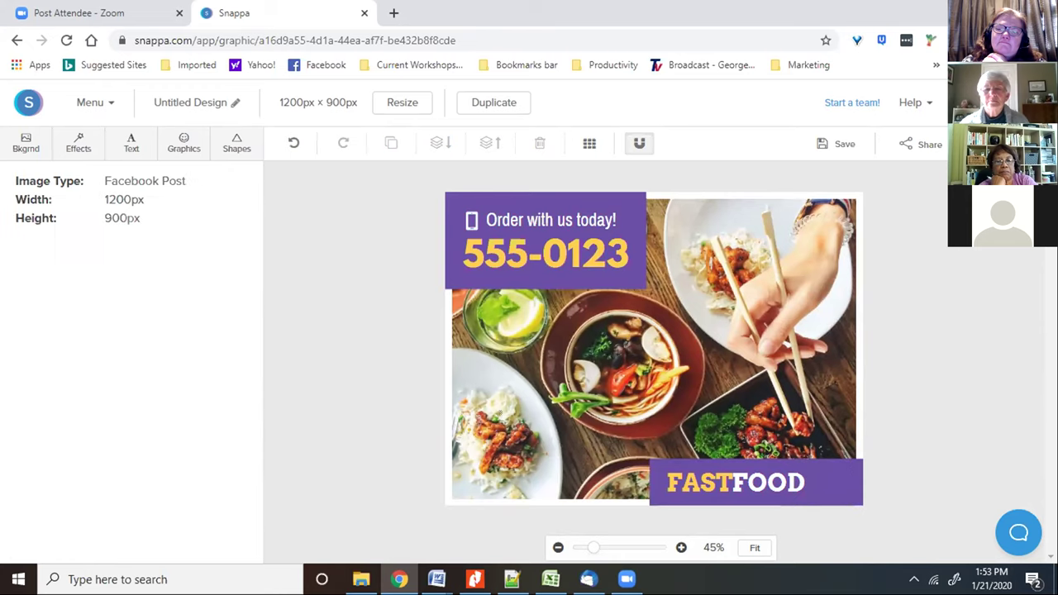
left_click(178, 139)
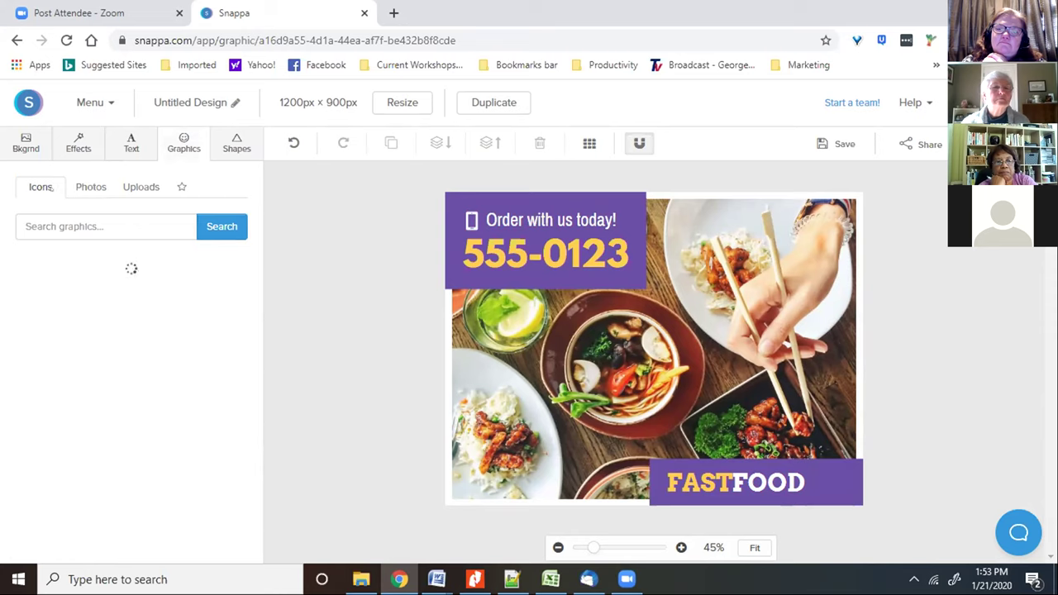
left_click(77, 217)
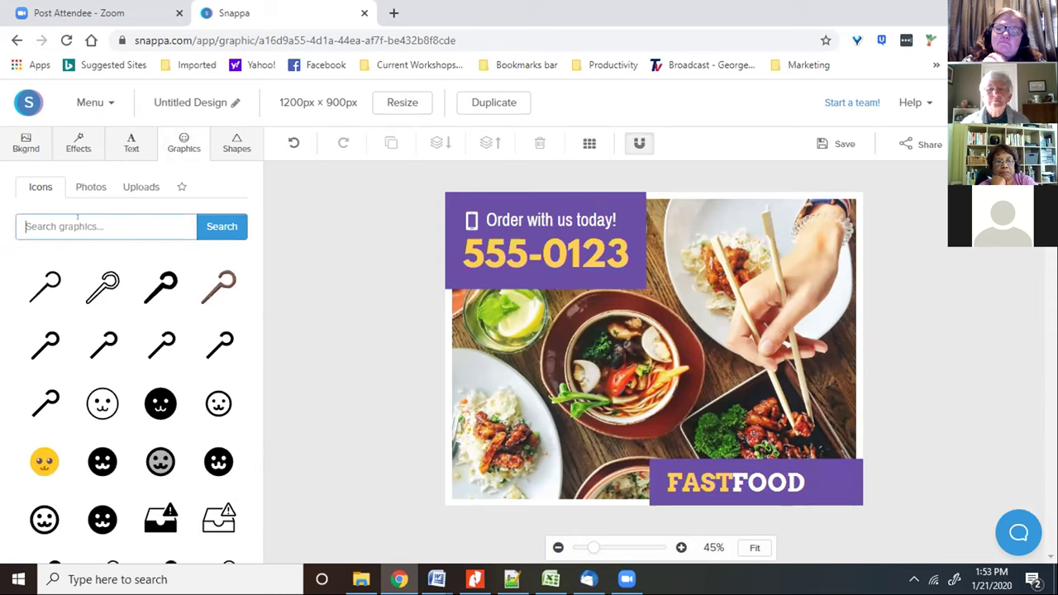
type("food")
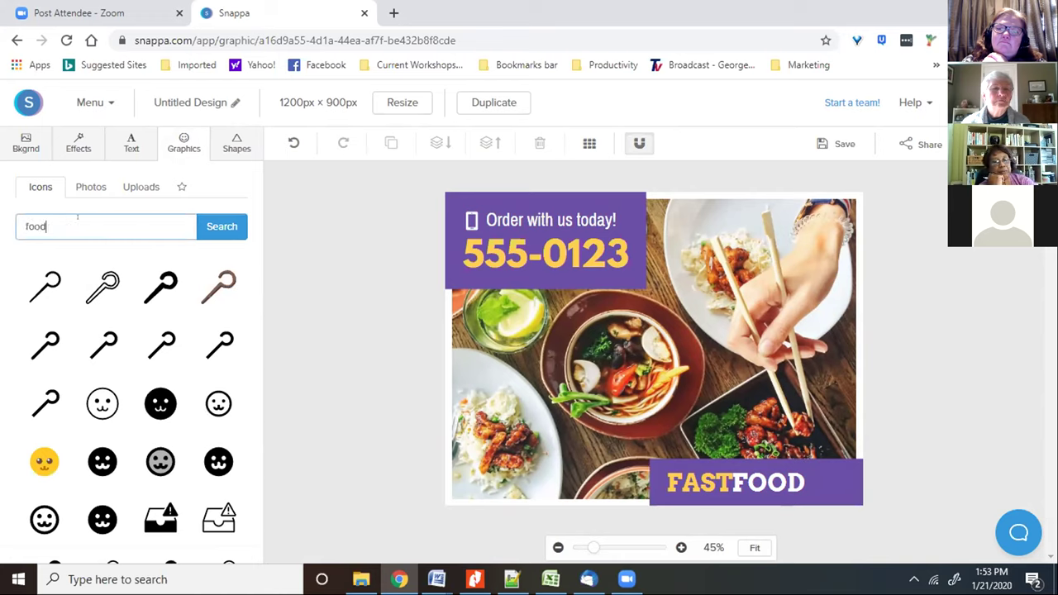
left_click(221, 227)
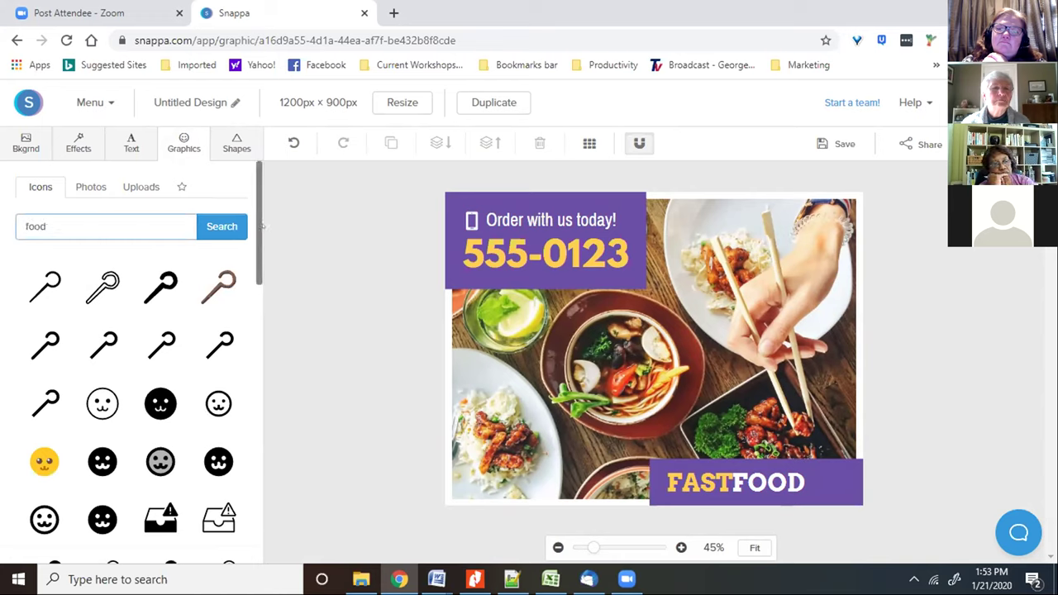
left_click(221, 227)
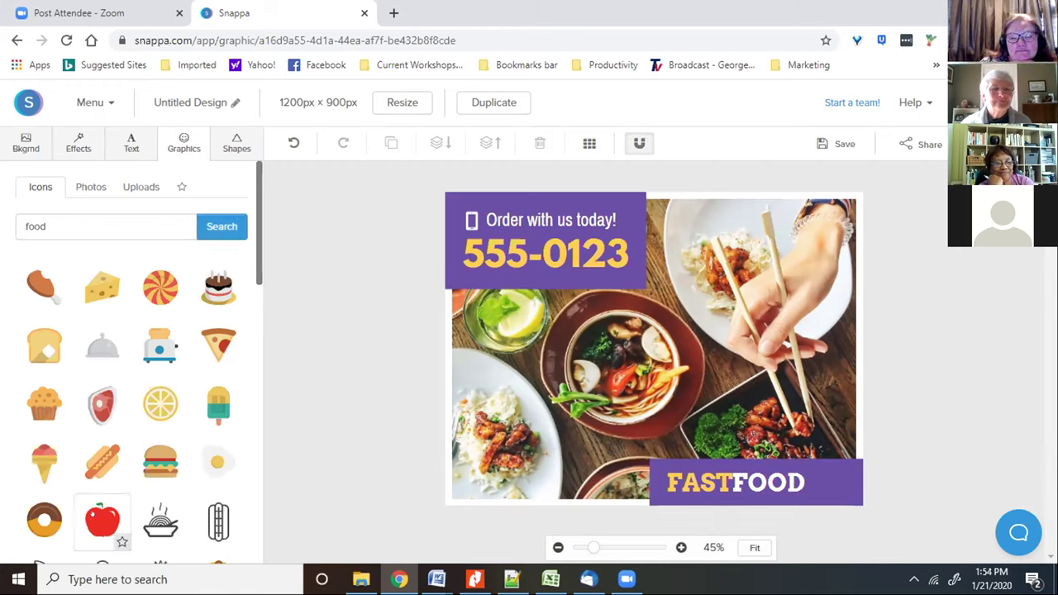
- Add the red apple icon to the design, shrink it and place it beside the FASTFOOD text inside the purple banner
left_click_drag(102, 519, 579, 489)
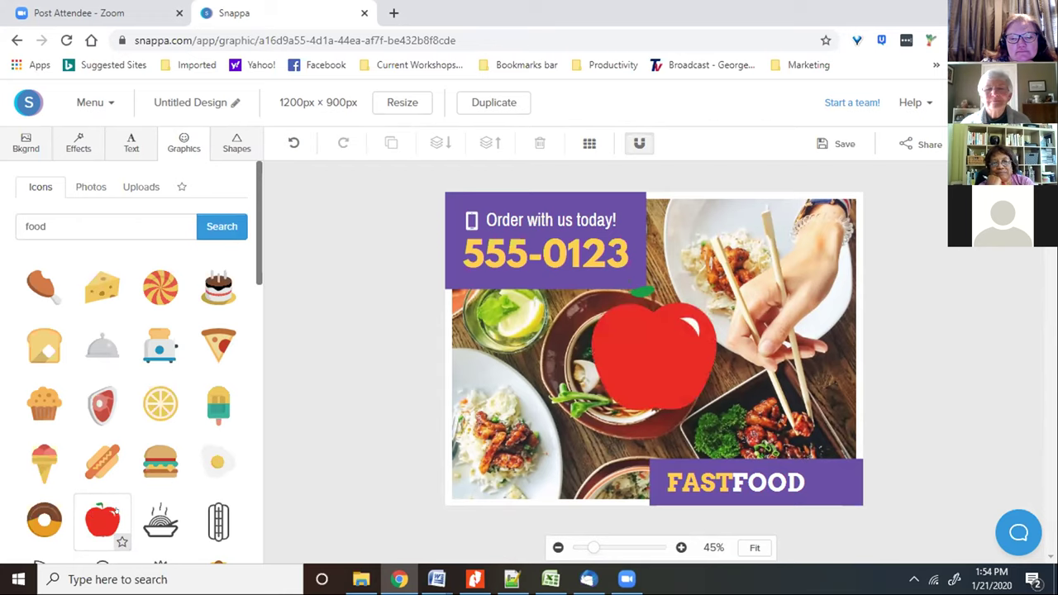
left_click(624, 349)
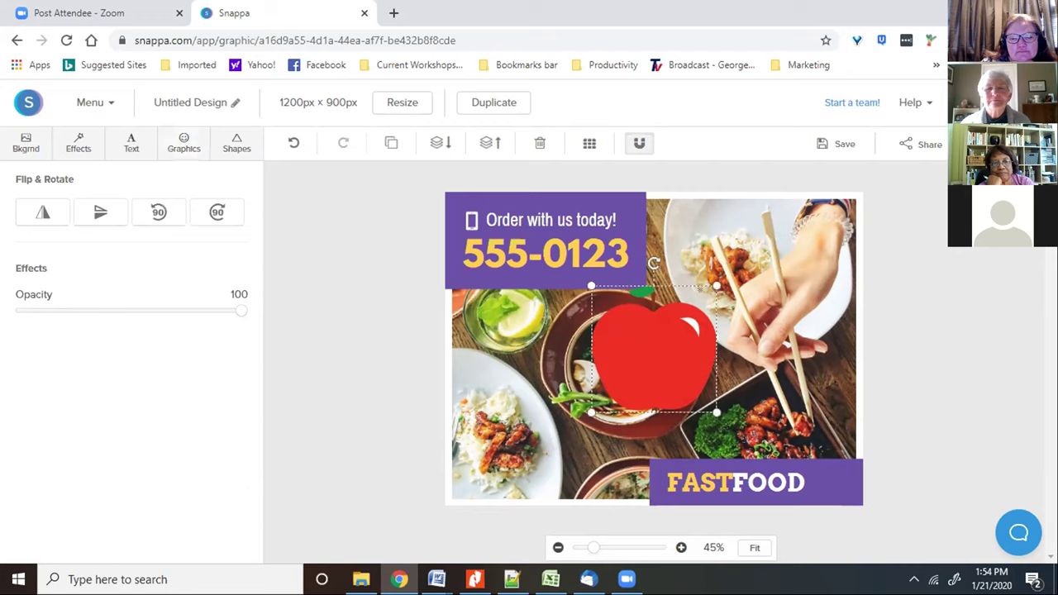
left_click_drag(716, 286, 833, 482)
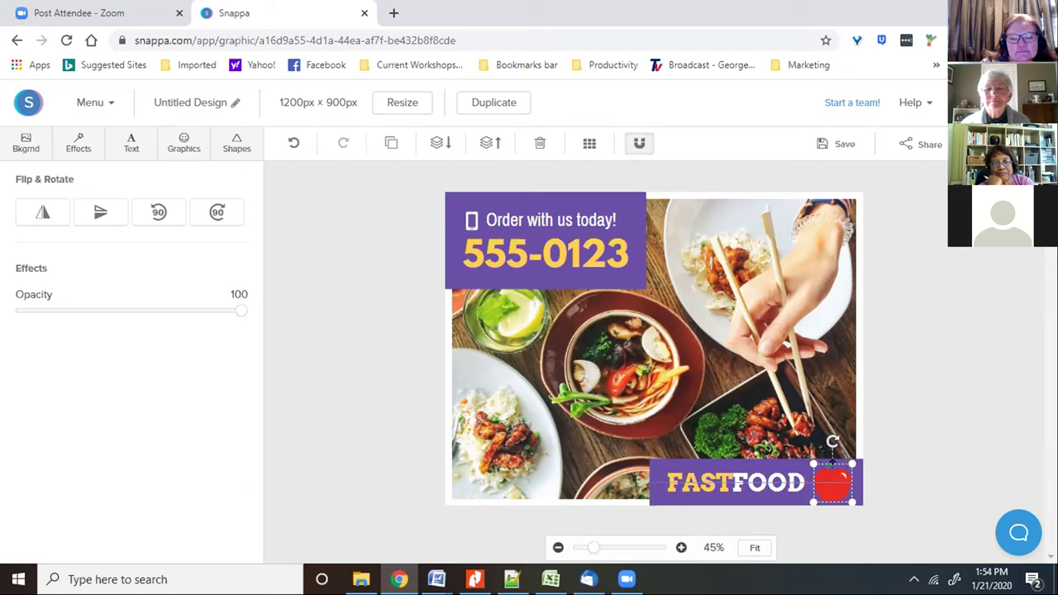
left_click(883, 475)
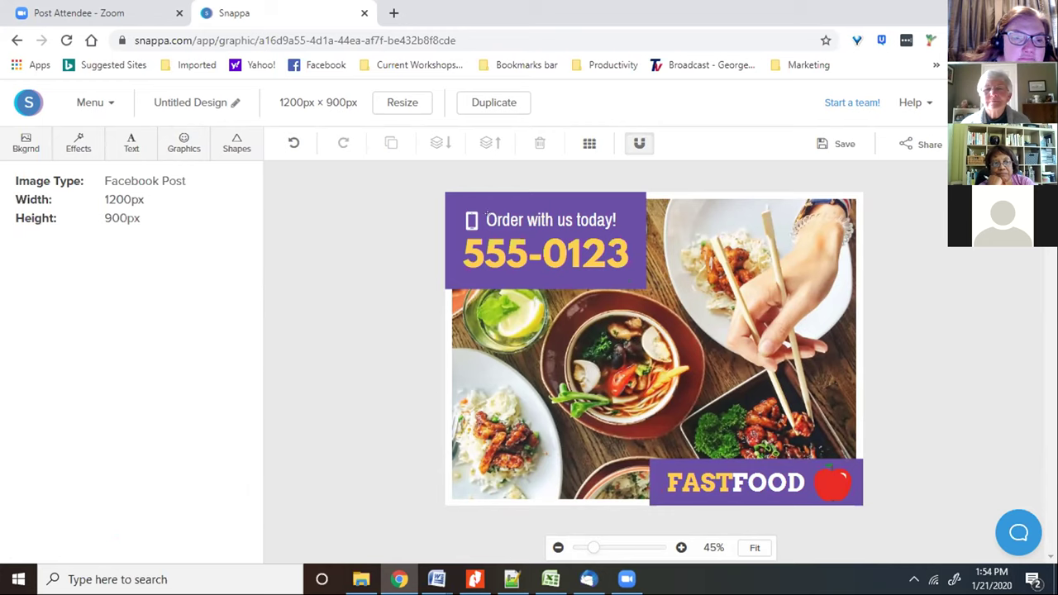
- Delete the phone icon and the "Order with us today!" text, and move the phone number up to the middle of the purple banner
left_click(550, 220)
left_click(467, 218)
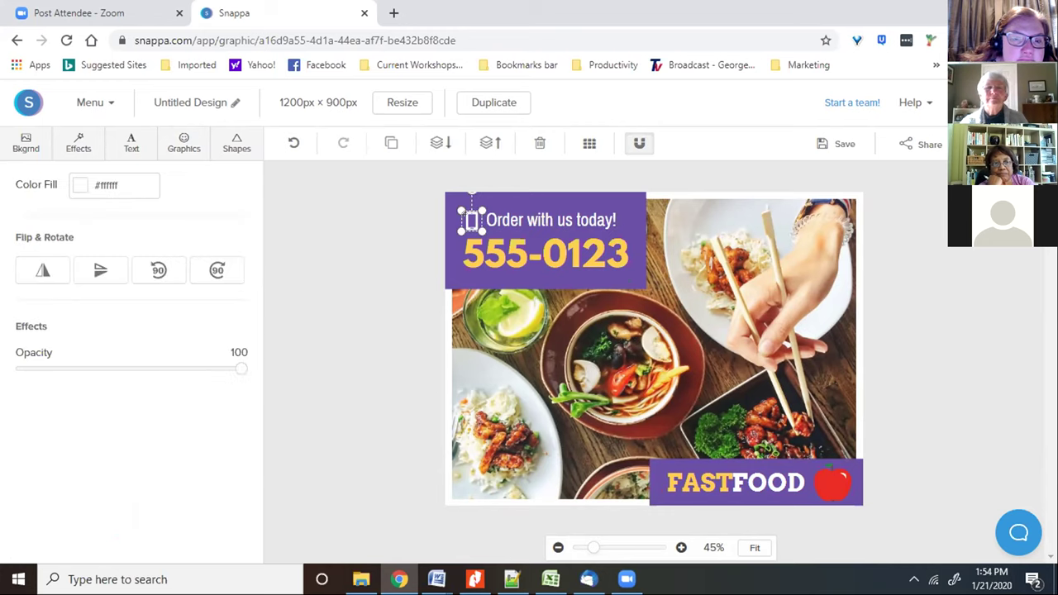
key("Delete")
left_click(486, 216)
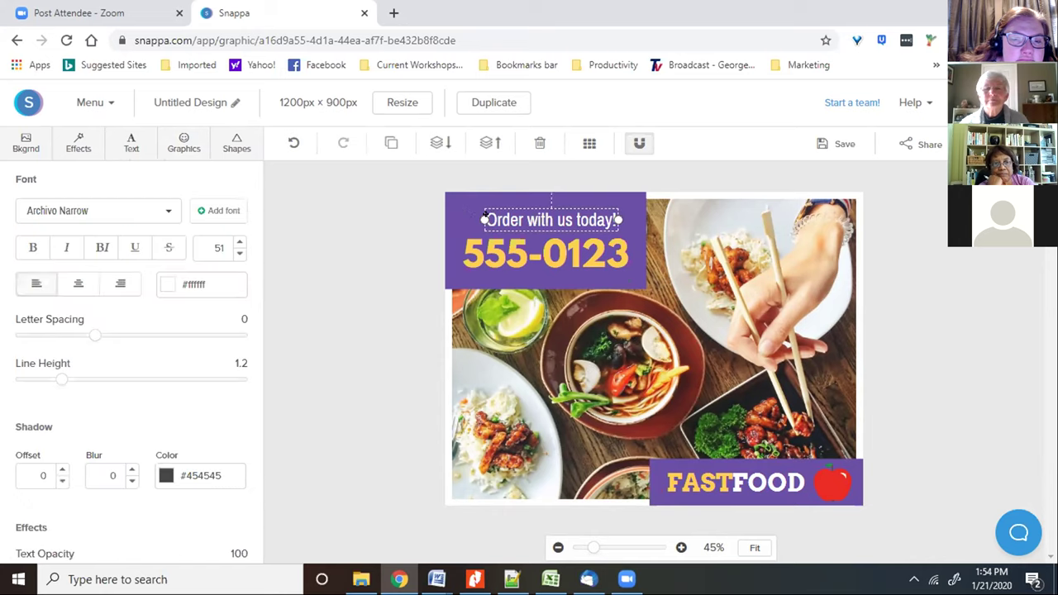
key("Delete")
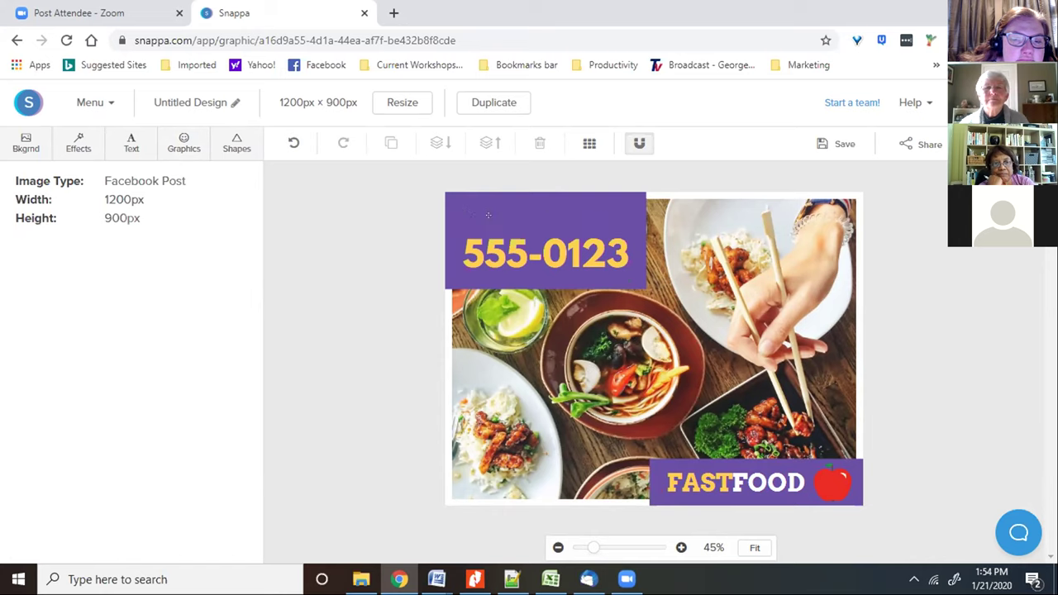
left_click_drag(499, 241, 499, 227)
left_click(288, 277)
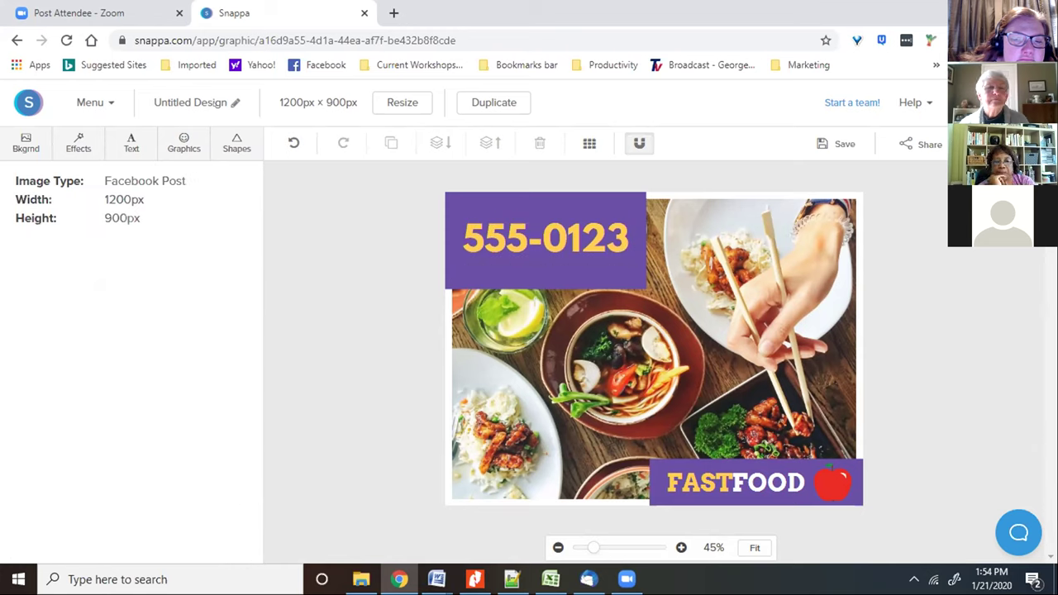
- Rename the design "test" and download it as a web-optimized JPG
left_click(225, 100)
type("test")
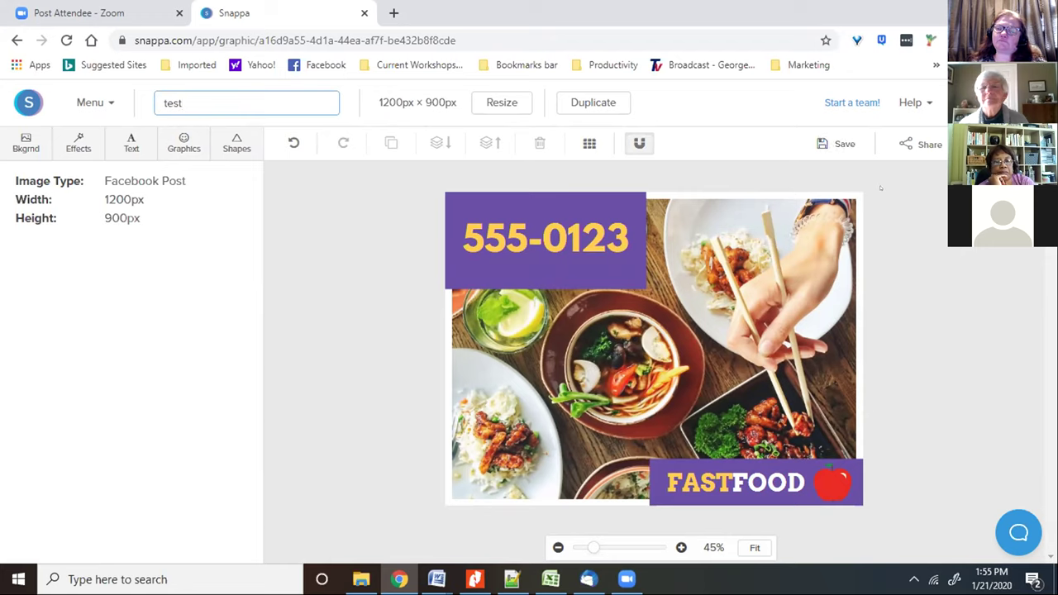
left_click(996, 144)
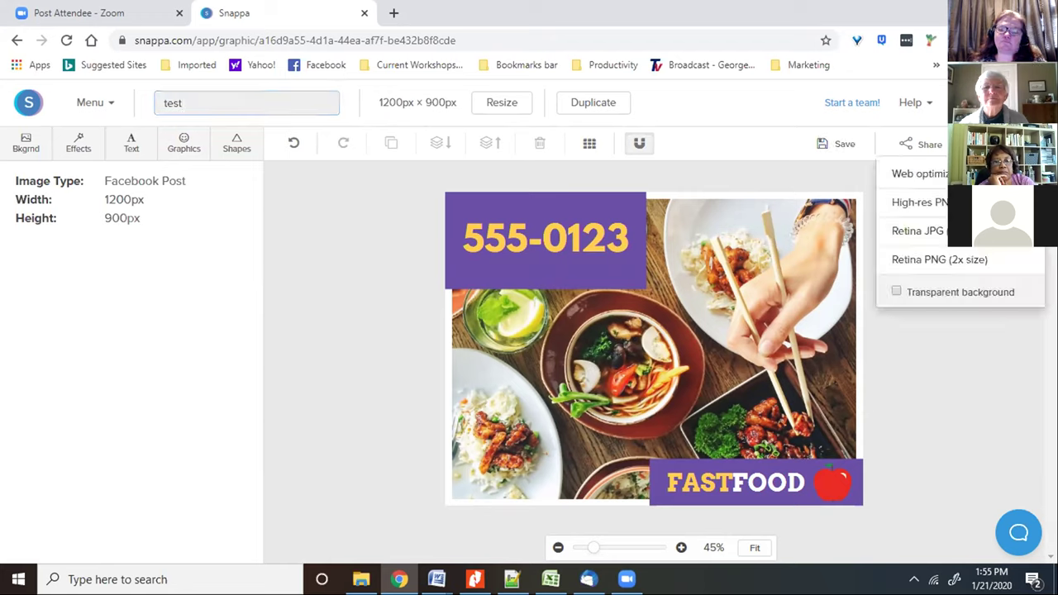
left_click(996, 174)
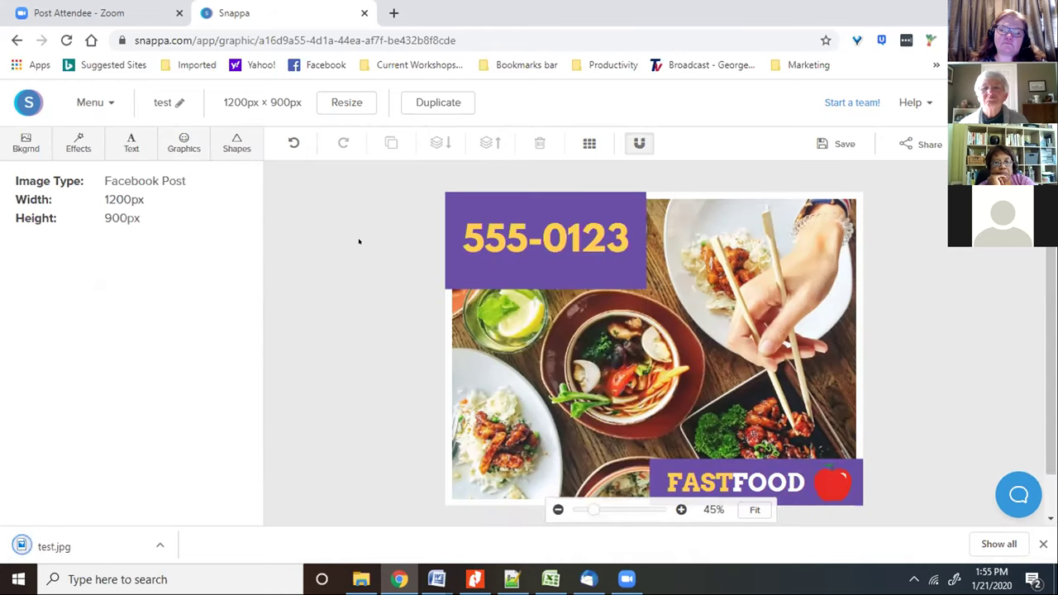
- Duplicate the "test" design and open the copy
left_click(424, 94)
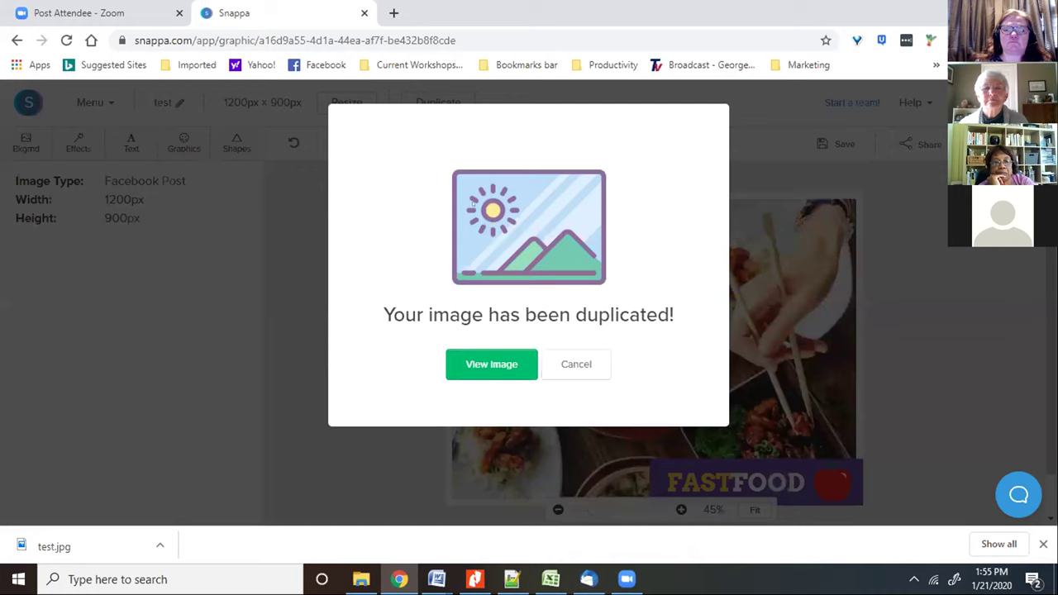
left_click(480, 363)
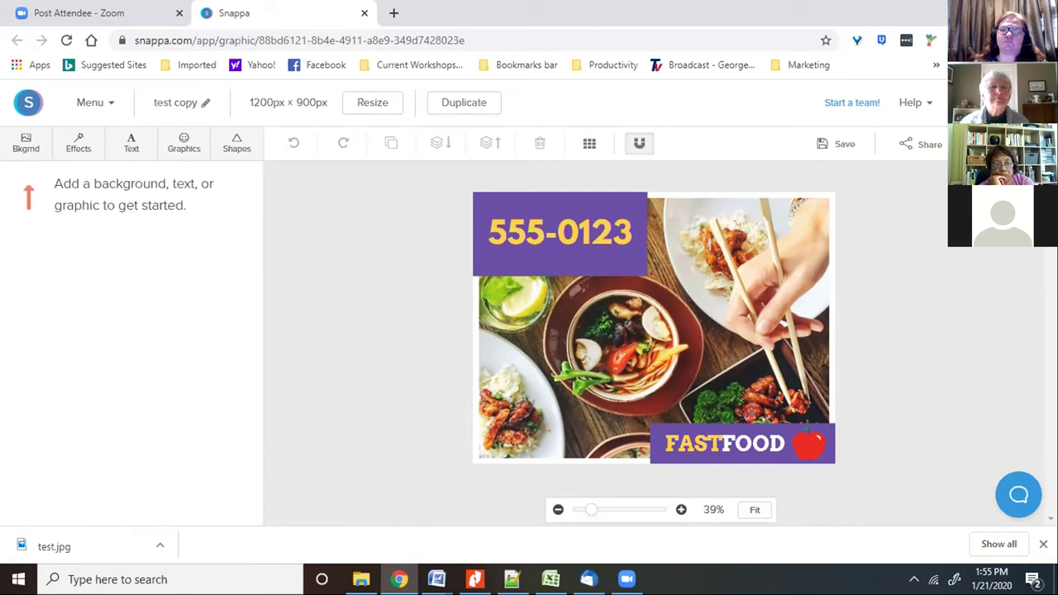
- Open the DISTINCTNESS design from the saved graphics, duplicate it and open the copy
left_click(102, 102)
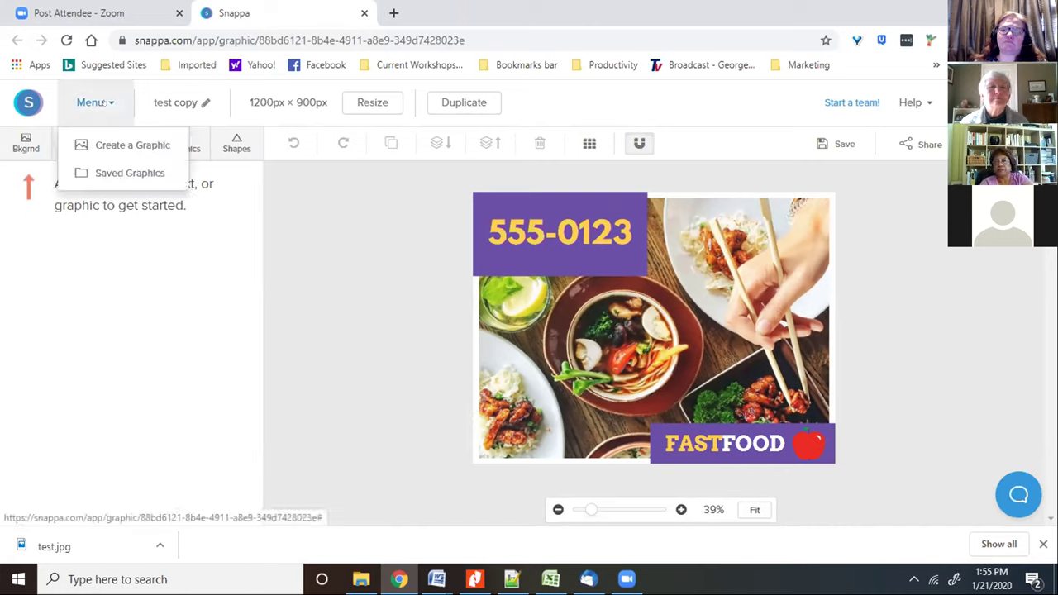
left_click(106, 172)
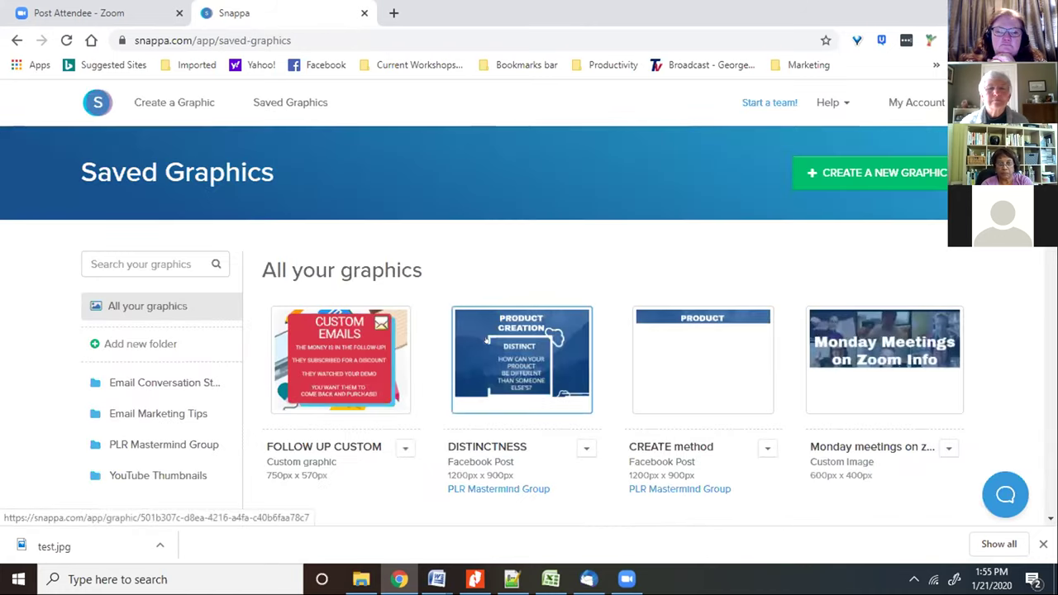
left_click(487, 340)
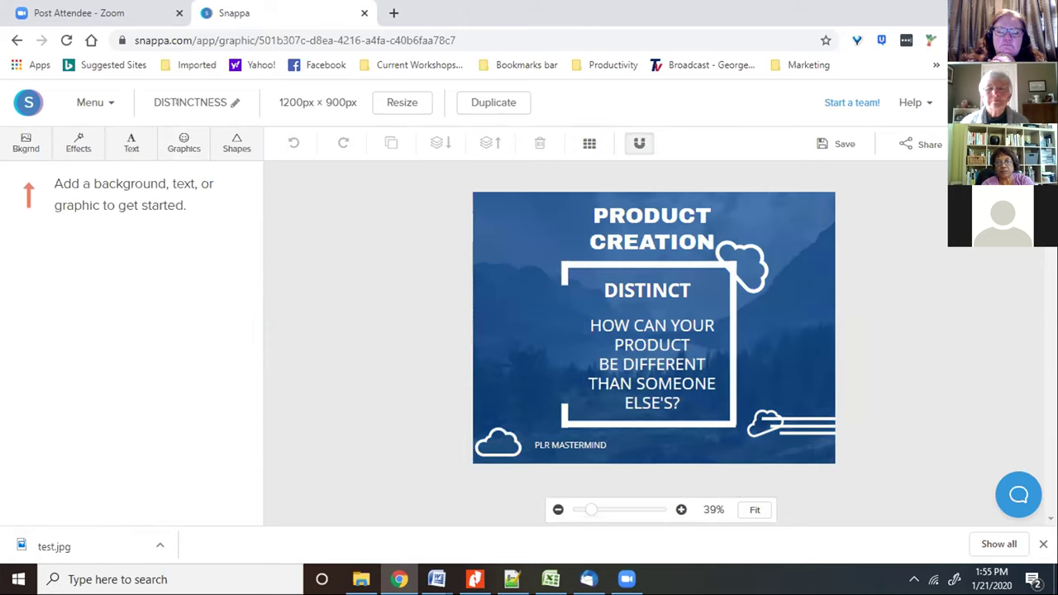
left_click(494, 101)
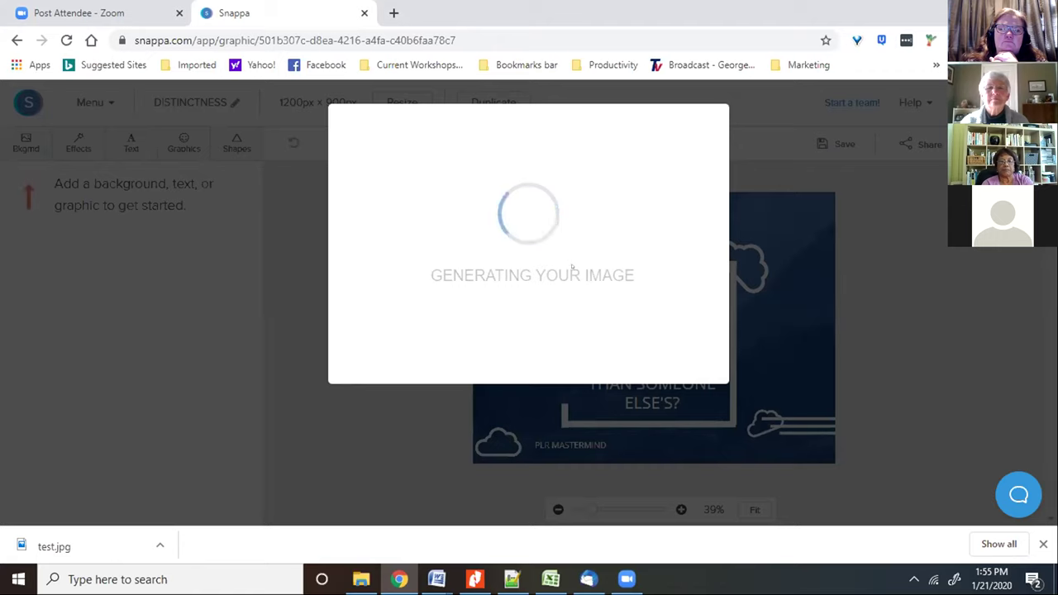
left_click(491, 364)
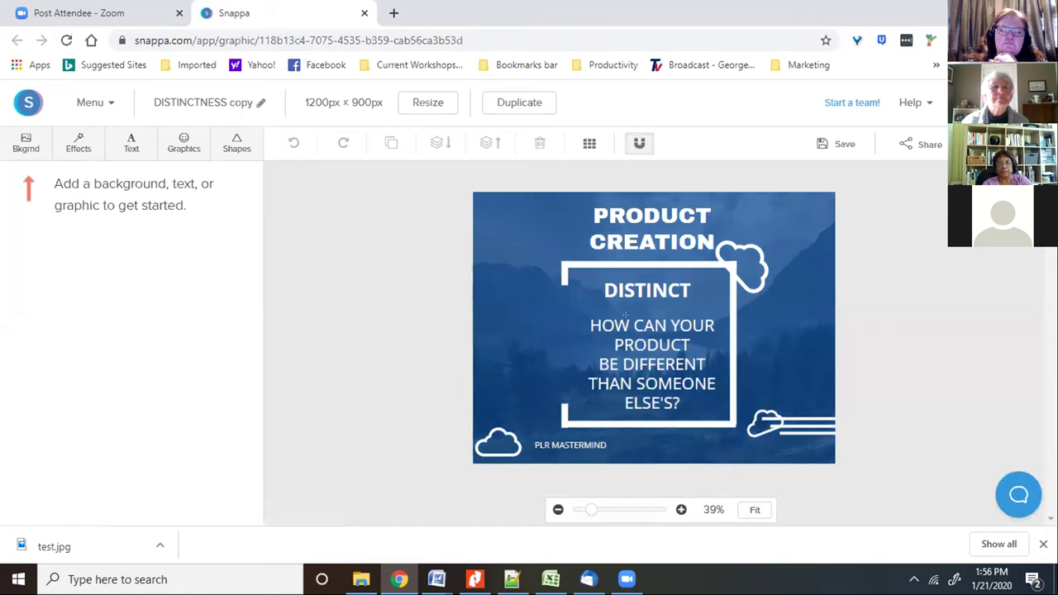
- Replace the DISTINCT heading with "MAKE IT FUN" and the paragraph below it with "Enjoy Creating Your Product"
left_click(647, 289)
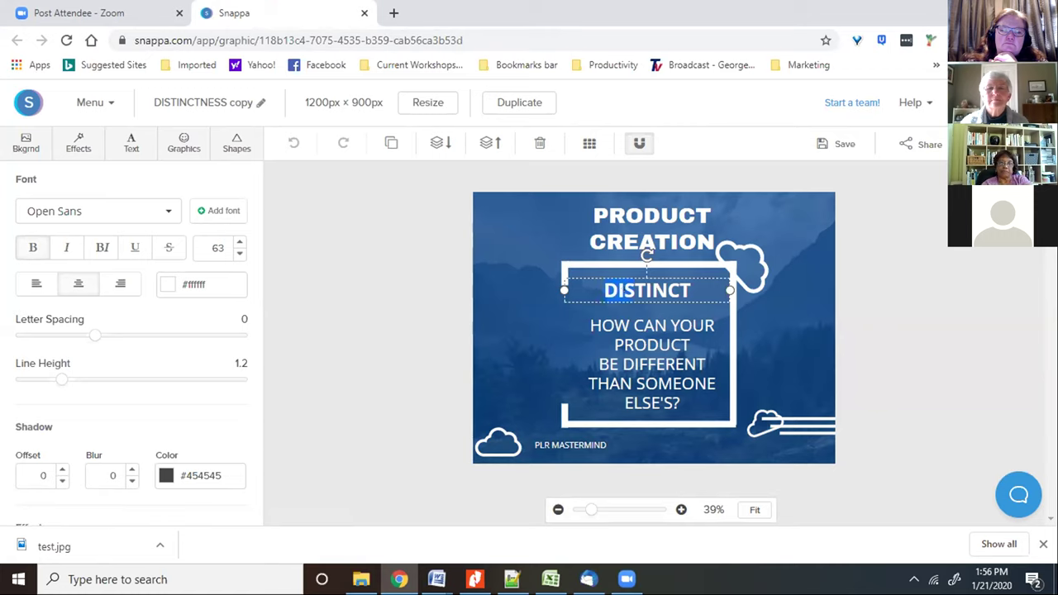
type("MAKE IT FUN")
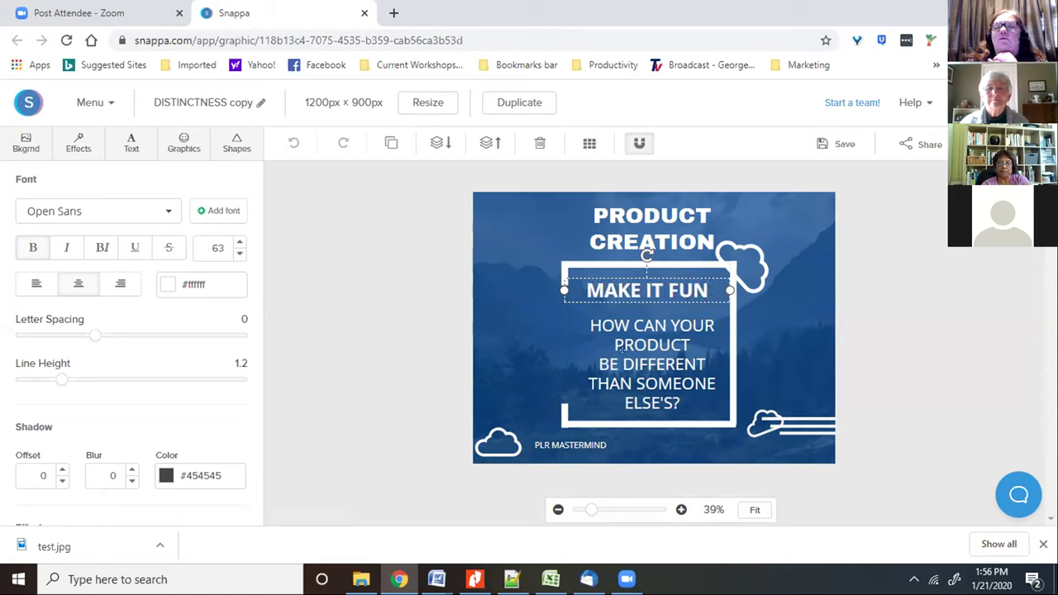
left_click_drag(598, 364, 680, 404)
double_click(664, 364)
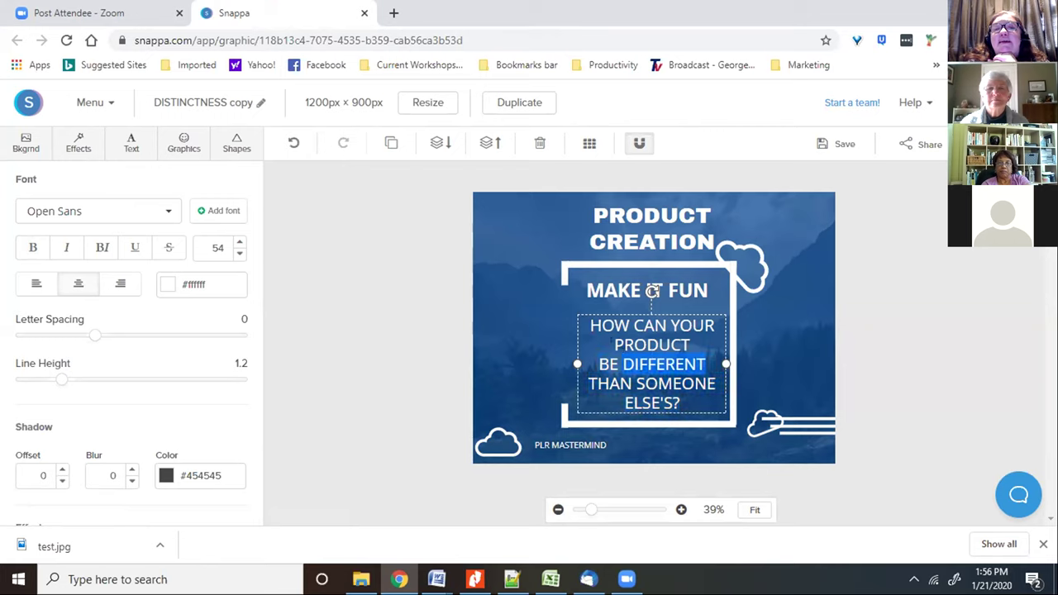
key("ctrl+a")
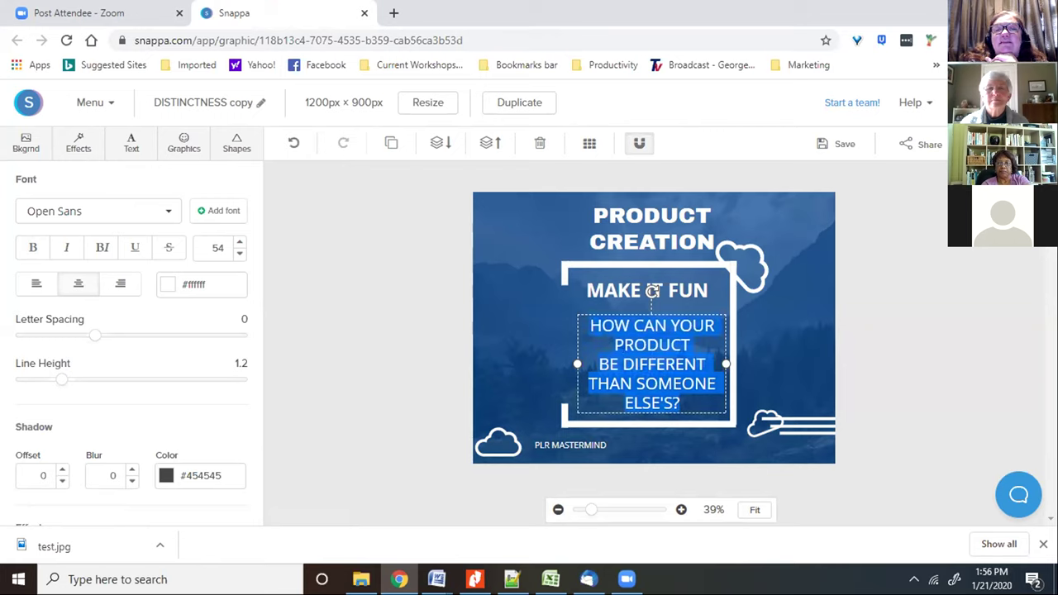
key("Delete")
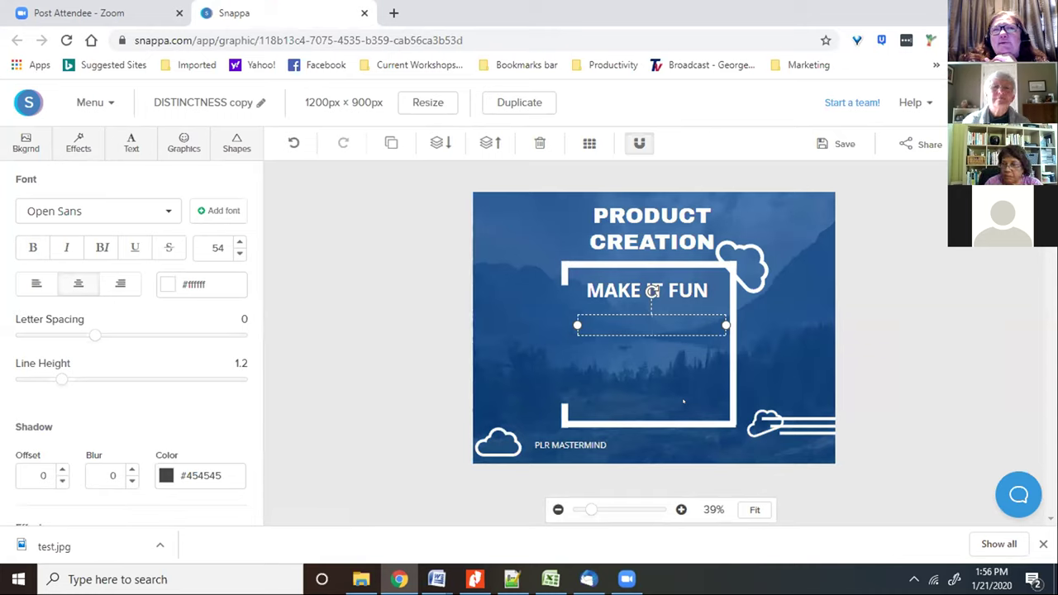
type("Enjoy")
key("BackSpace")
key("BackSpace")
key("BackSpace")
type("joy Creating Your Product")
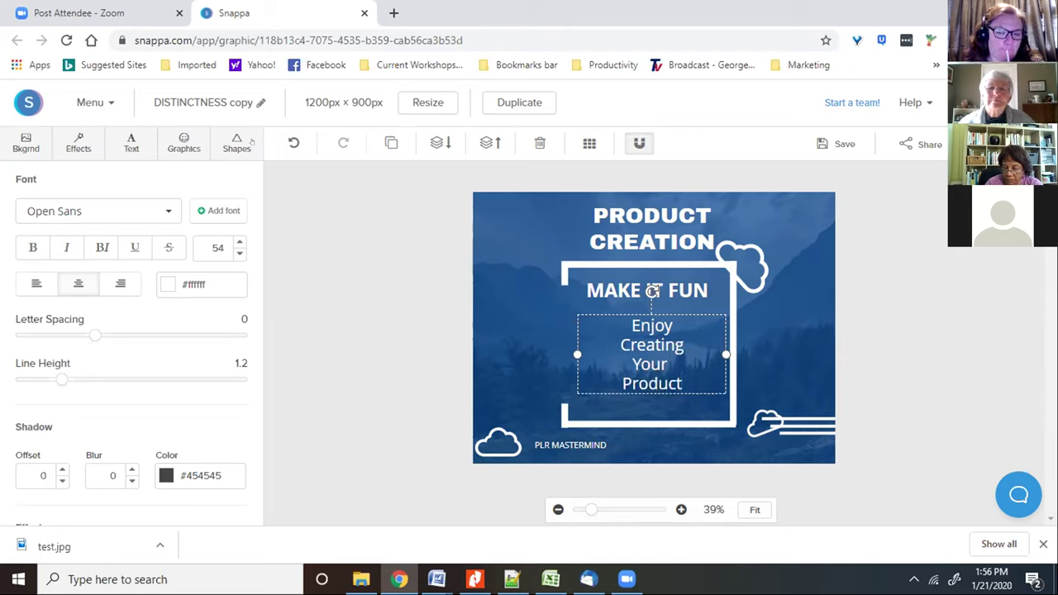
- Rename the design "Enjoy" and nudge the "Enjoy Creating Your Product" text slightly to the left
left_click(254, 93)
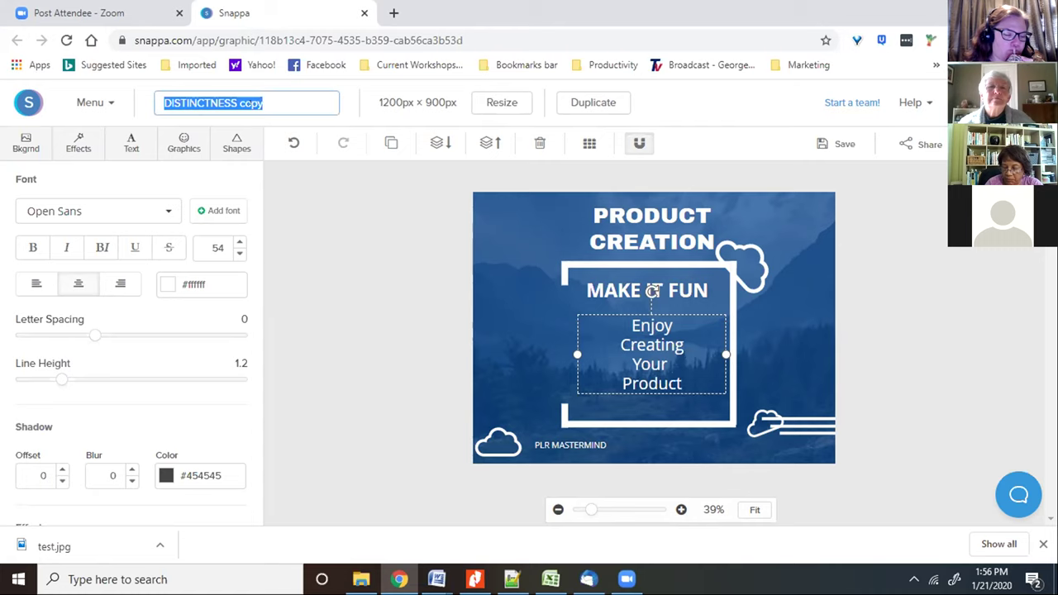
type("Enjoy")
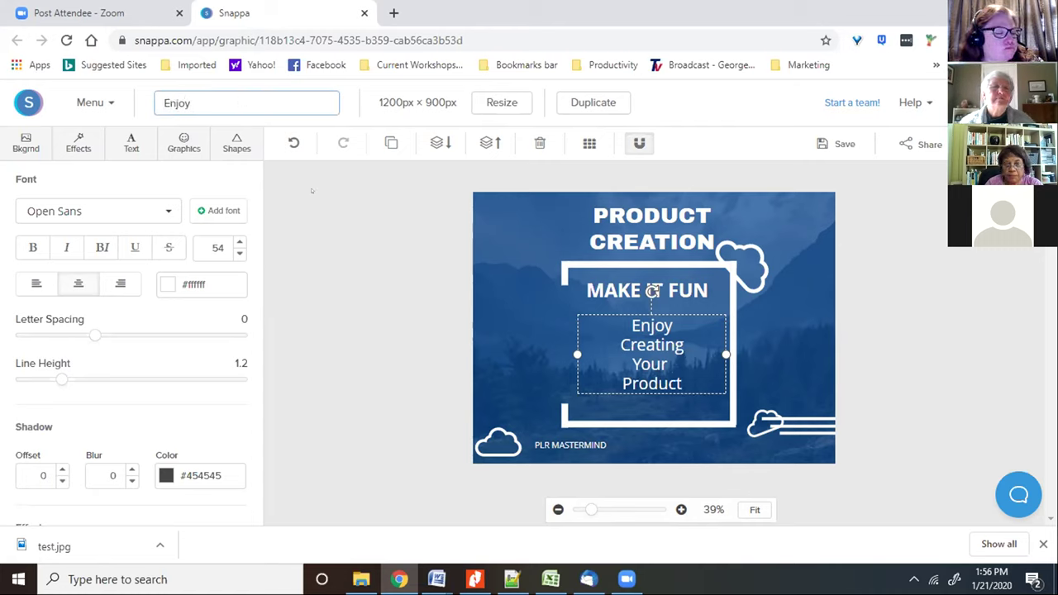
left_click(323, 200)
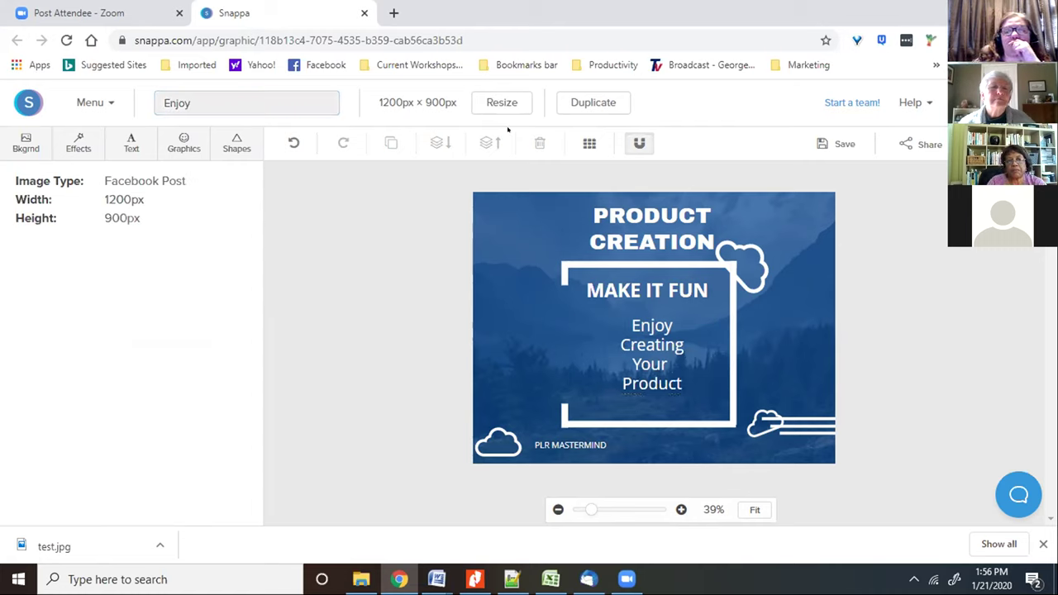
left_click(635, 365)
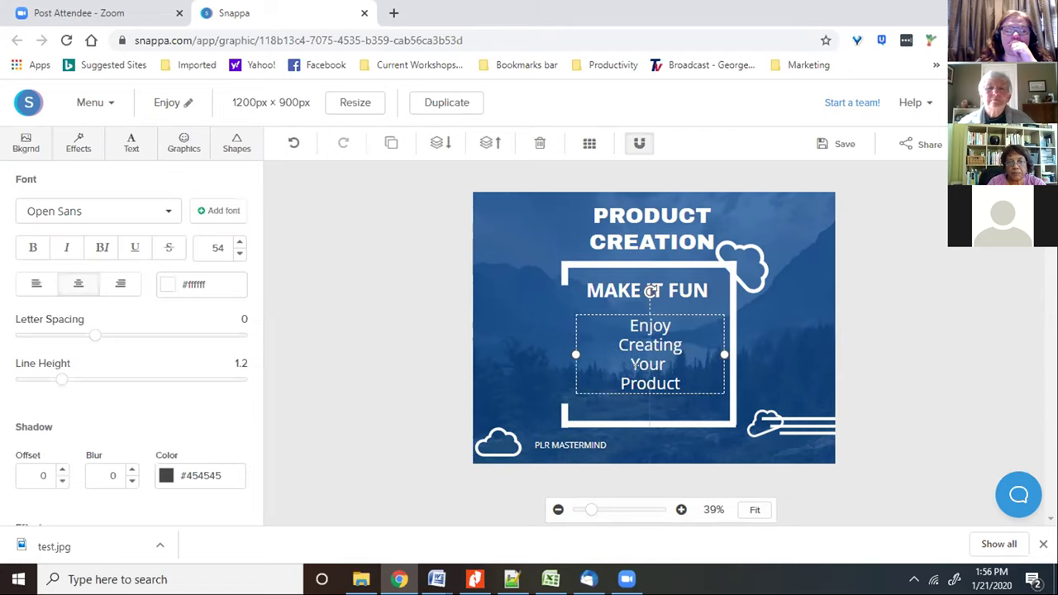
left_click(335, 365)
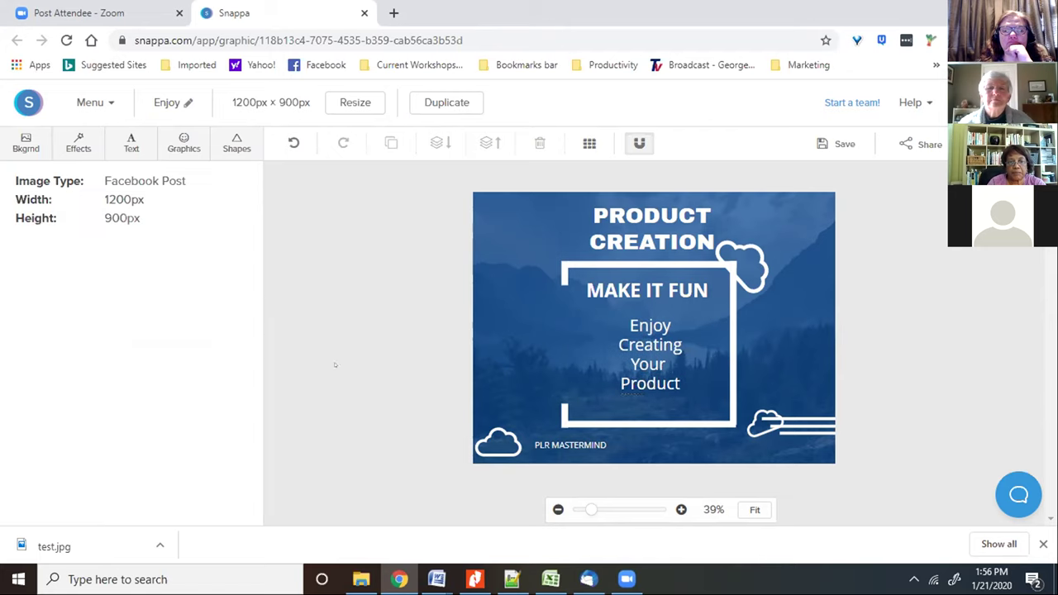
- Save the graphic in the PLR Mastermind Group folder
left_click(837, 149)
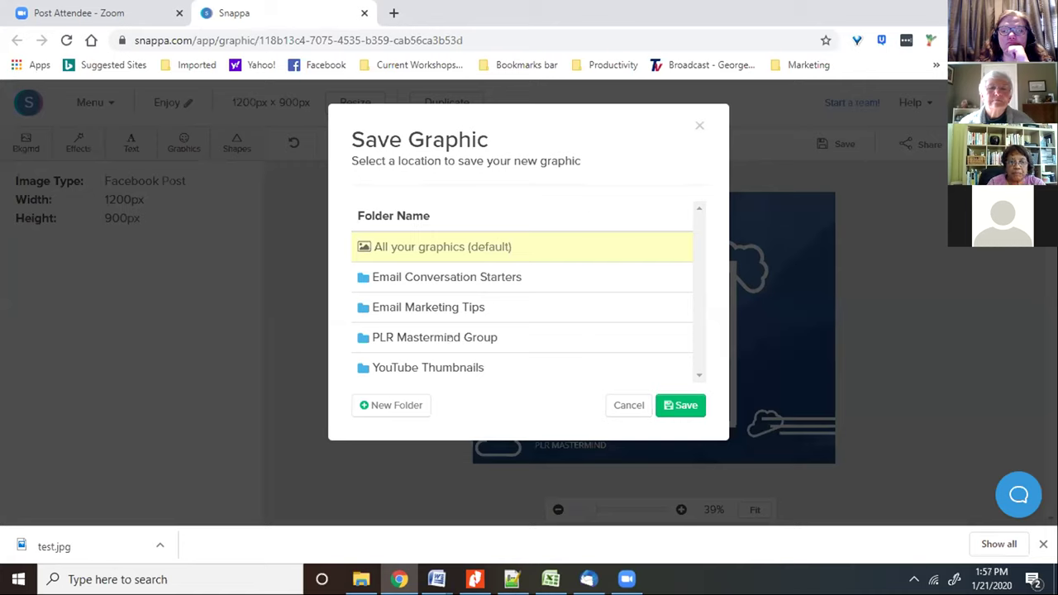
left_click(450, 337)
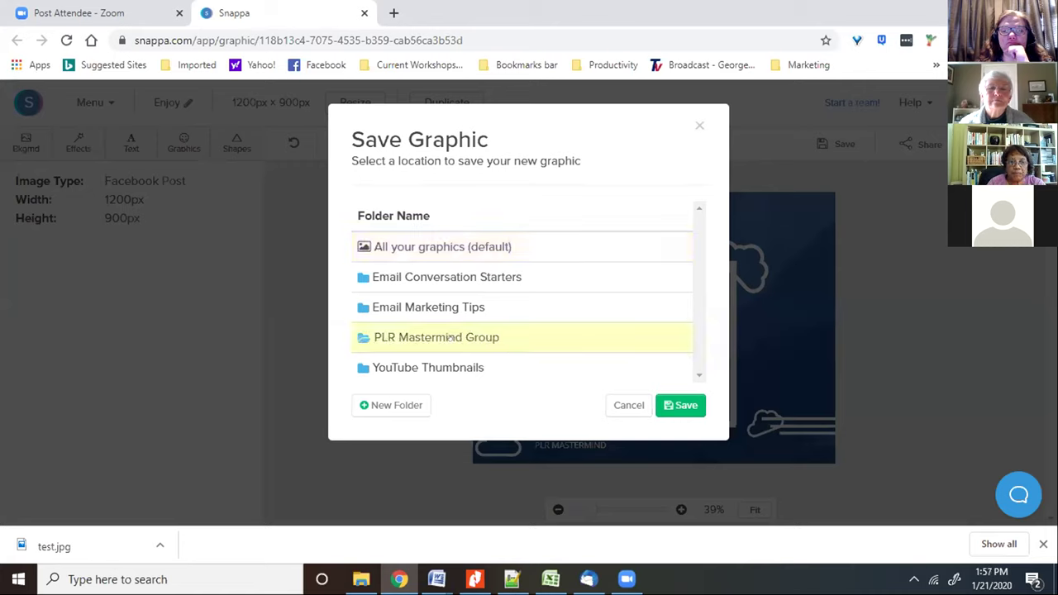
left_click(661, 403)
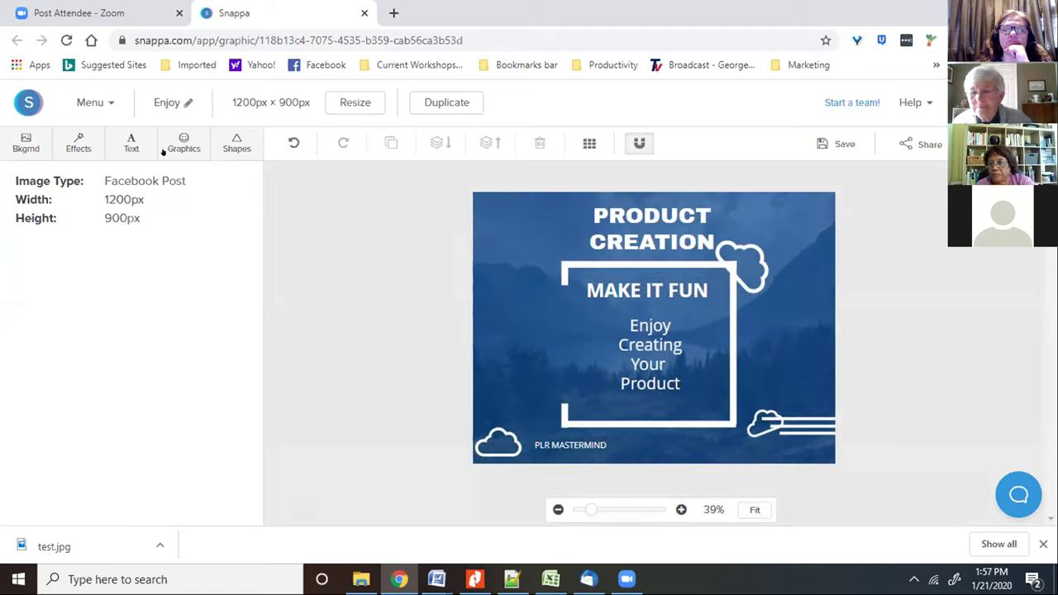
- Search the background photos for "food" and apply the photo of the loaded plate with side bowls as the design's background
left_click(26, 143)
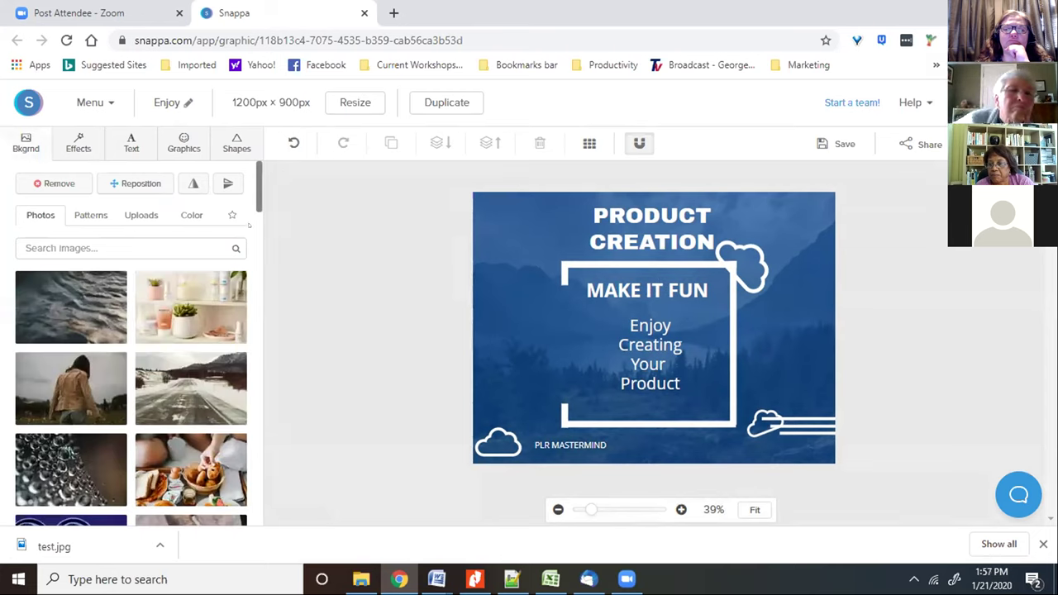
scroll(252, 240, "down", 2)
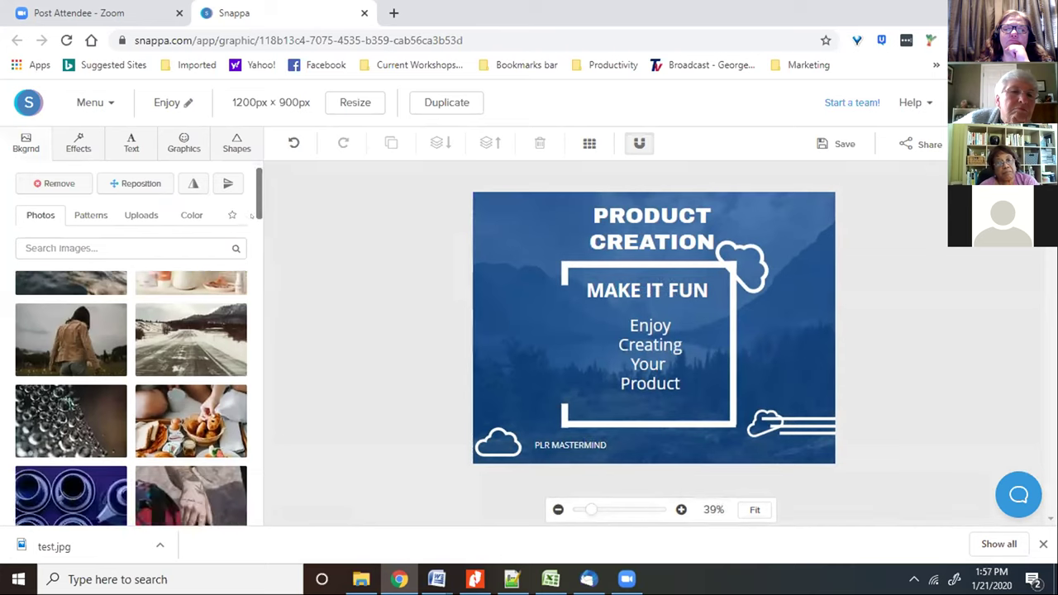
scroll(252, 240, "down", 4)
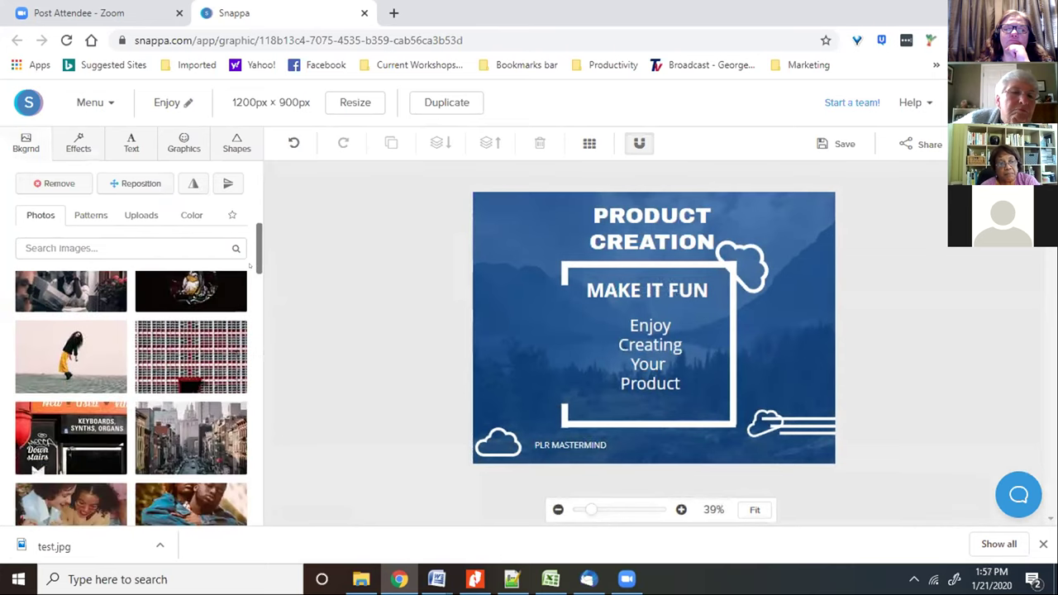
scroll(249, 277, "down", 5)
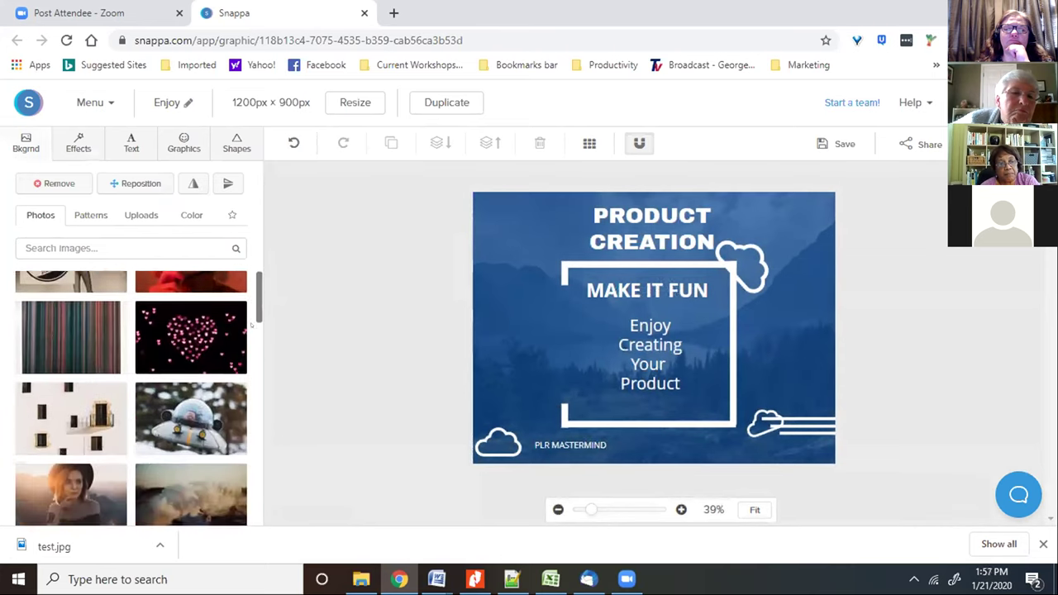
scroll(251, 351, "down", 5)
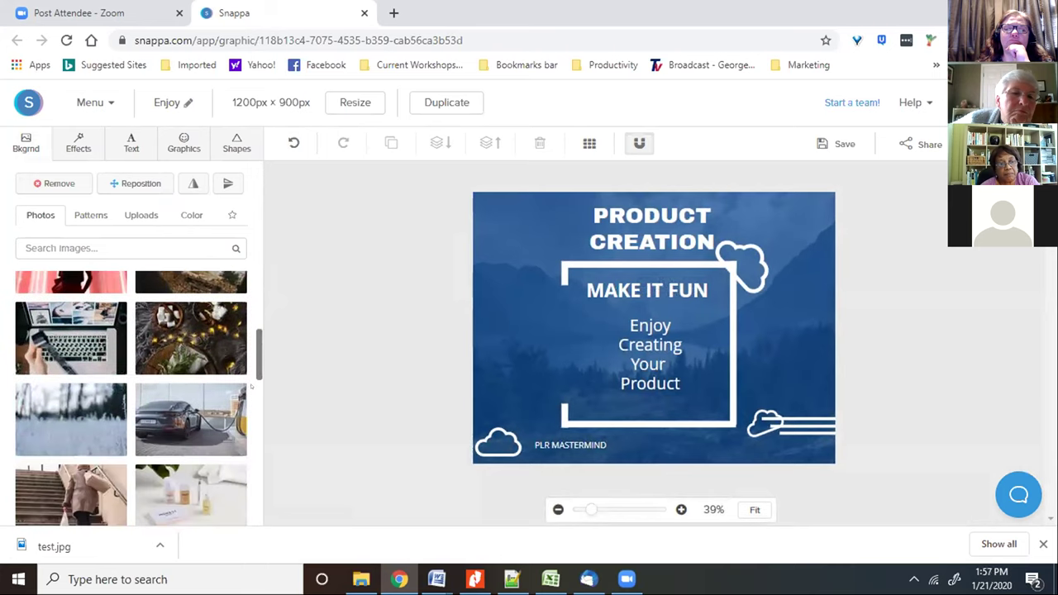
scroll(257, 388, "down", 5)
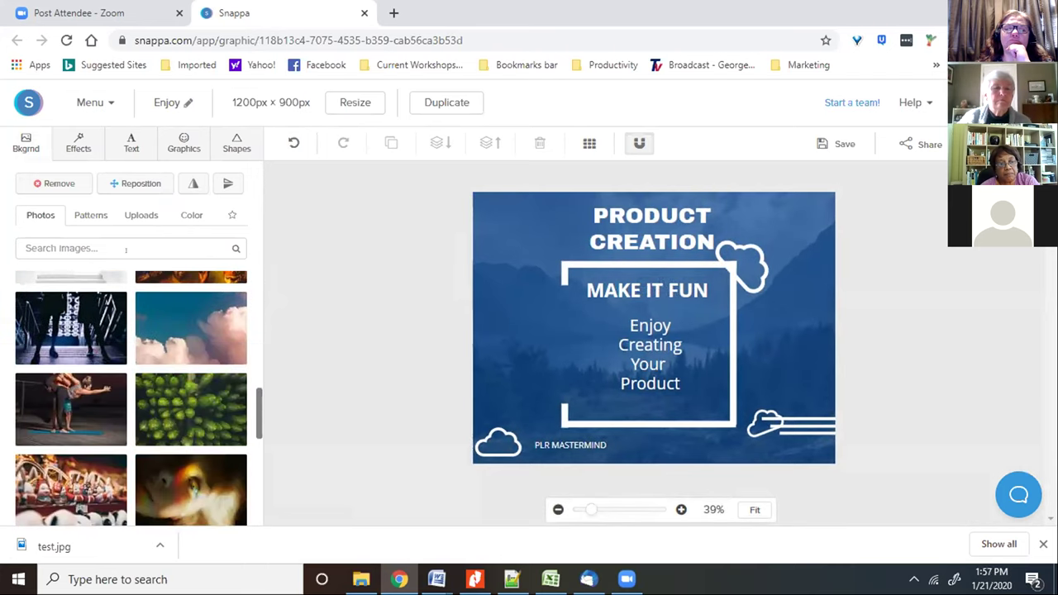
left_click(126, 242)
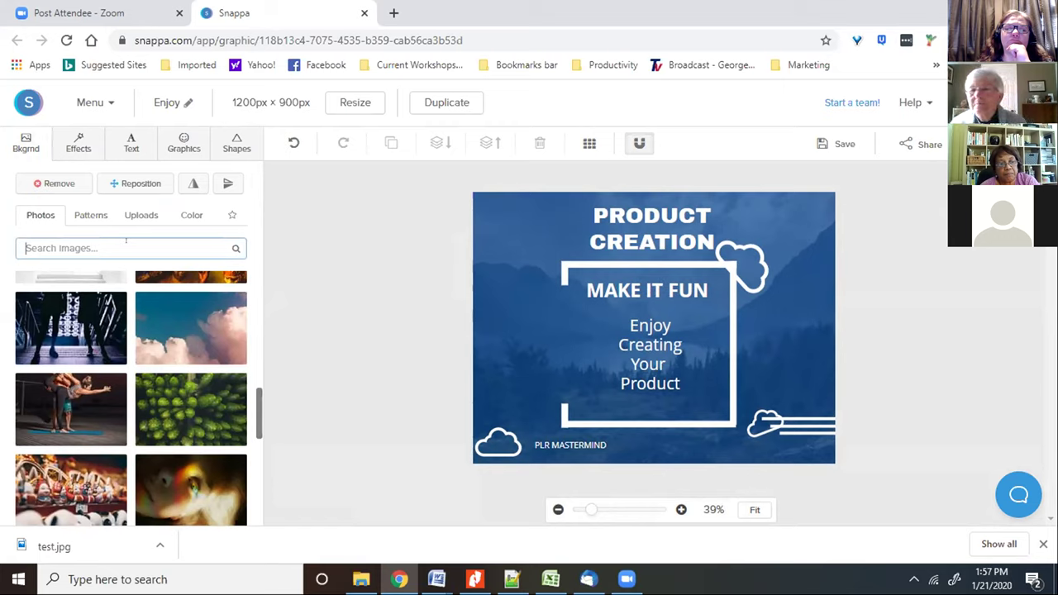
type("food")
key("Return")
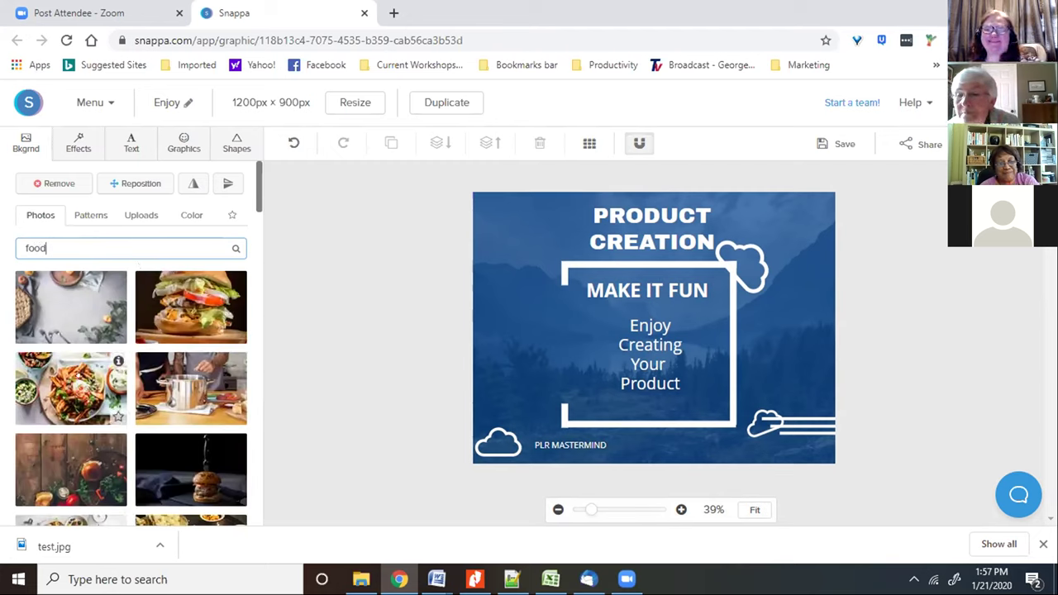
left_click(78, 376)
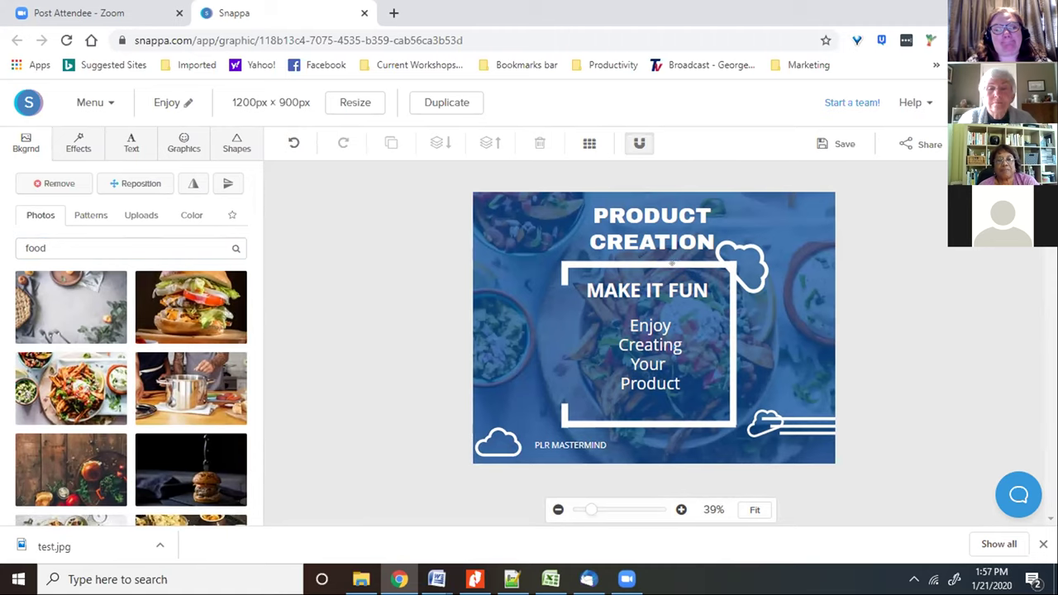
left_click(578, 300)
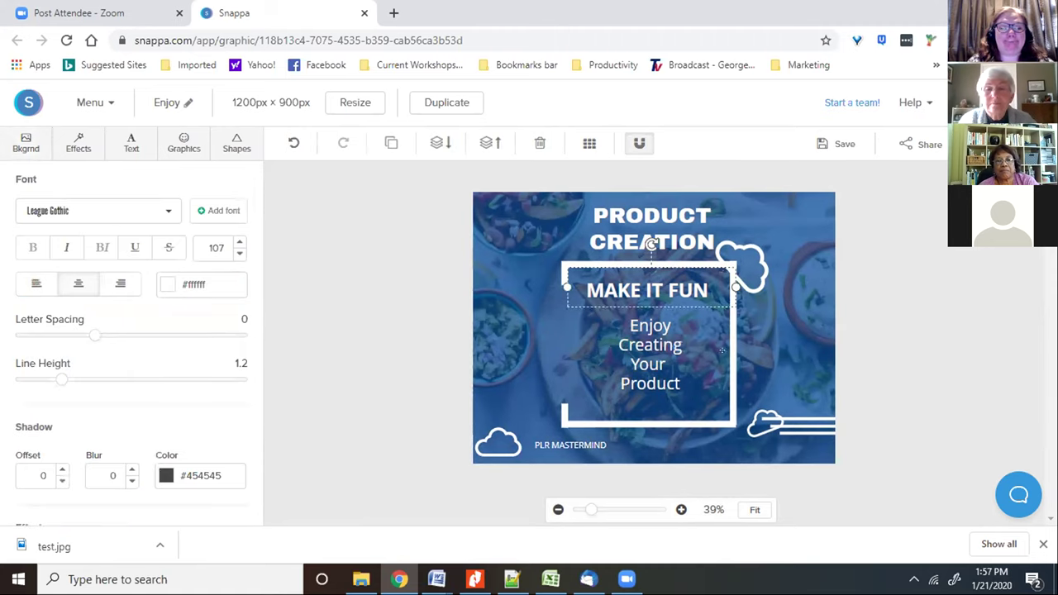
left_click(731, 350)
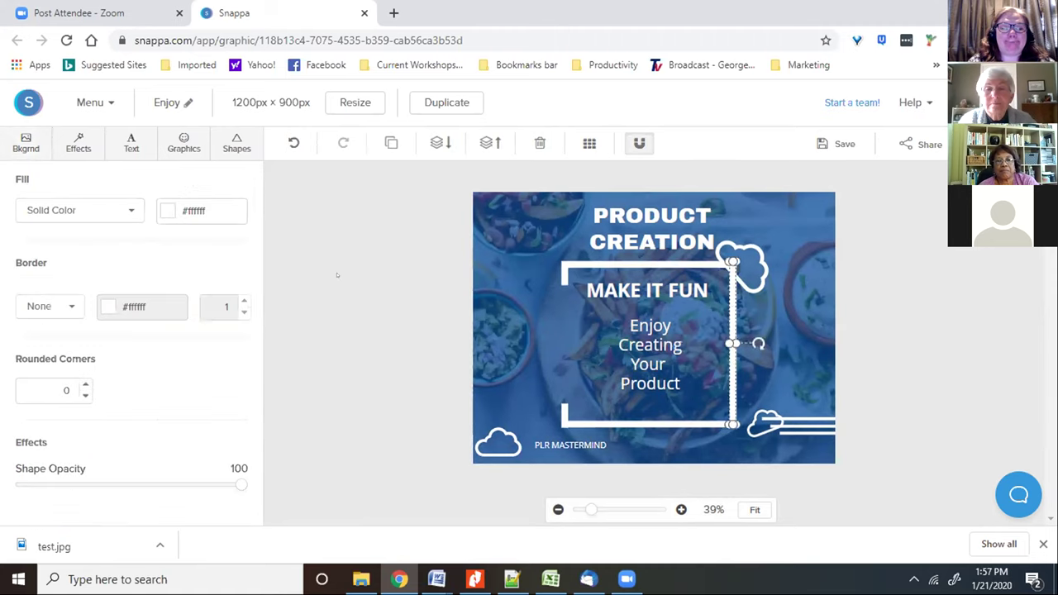
- Browse the available background patterns, from gradients to wood textures and prints, and view the background color option
left_click(26, 144)
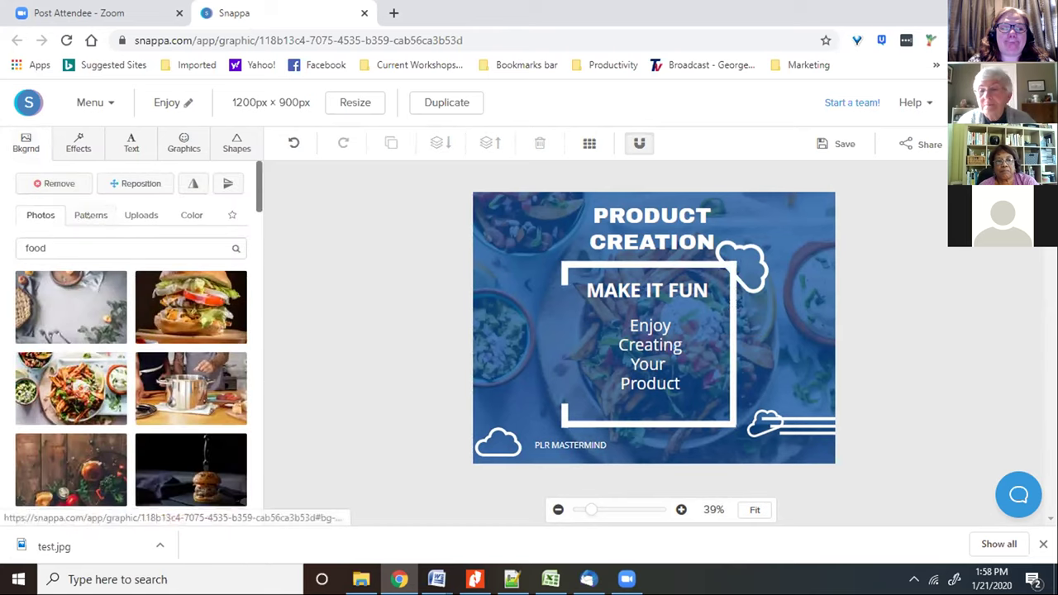
left_click(90, 215)
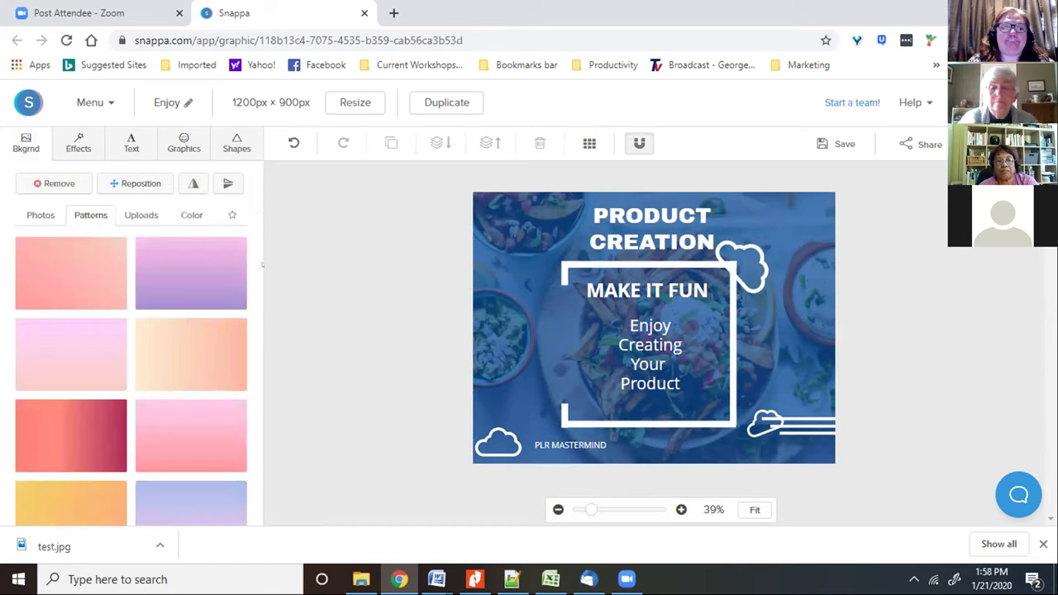
scroll(251, 275, "down", 3)
left_click_drag(251, 275, 251, 440)
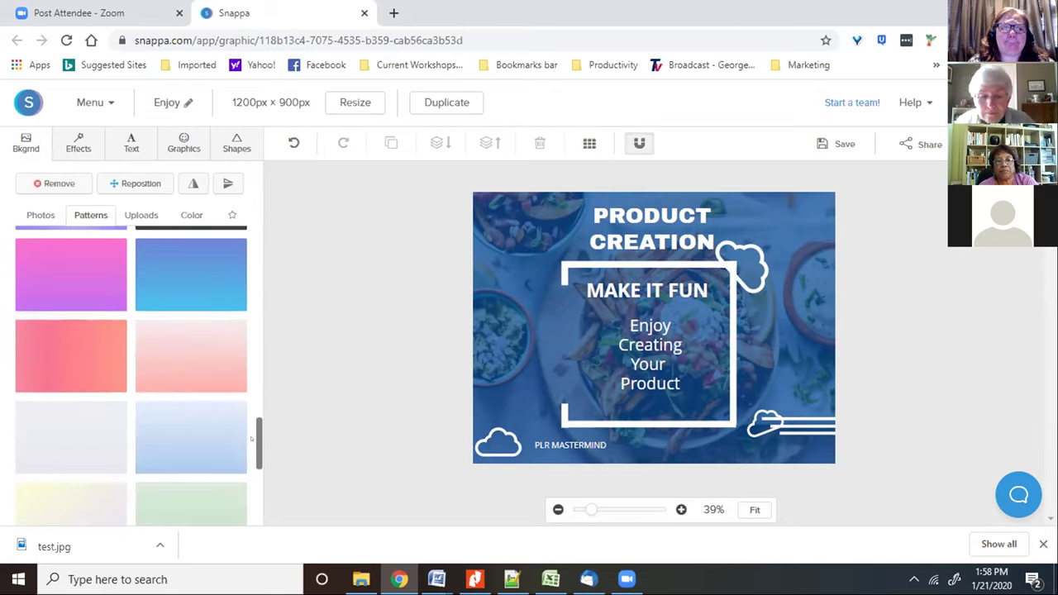
scroll(252, 474, "down", 3)
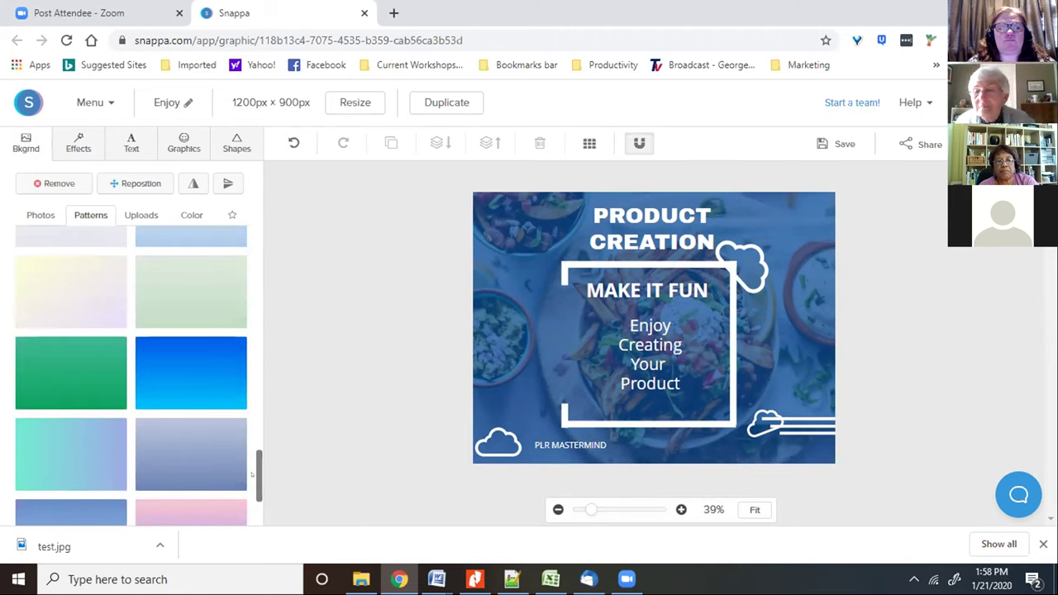
scroll(252, 509, "down", 2)
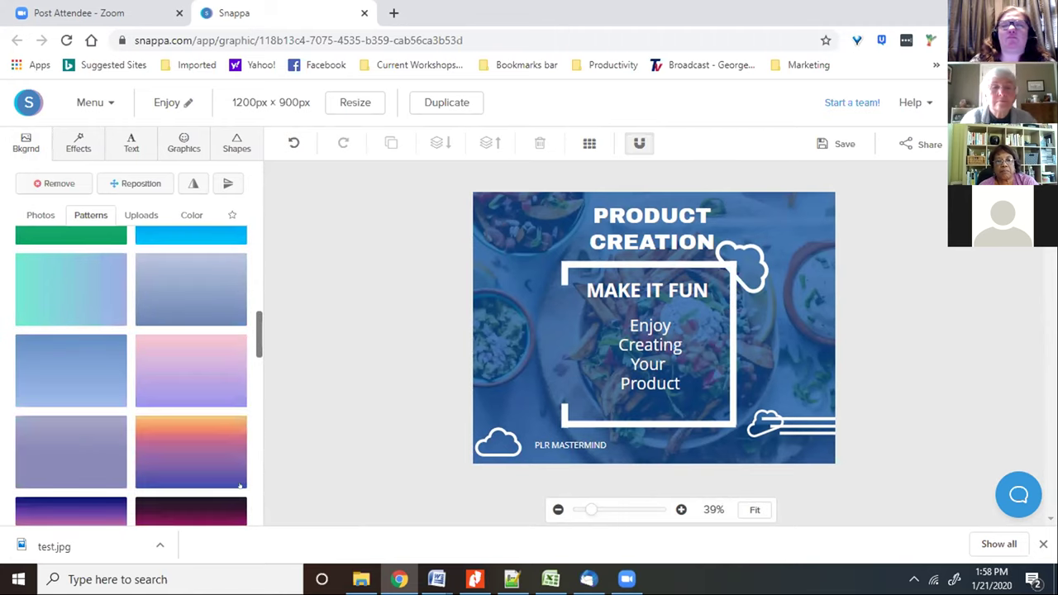
scroll(244, 496, "down", 3)
scroll(251, 513, "down", 3)
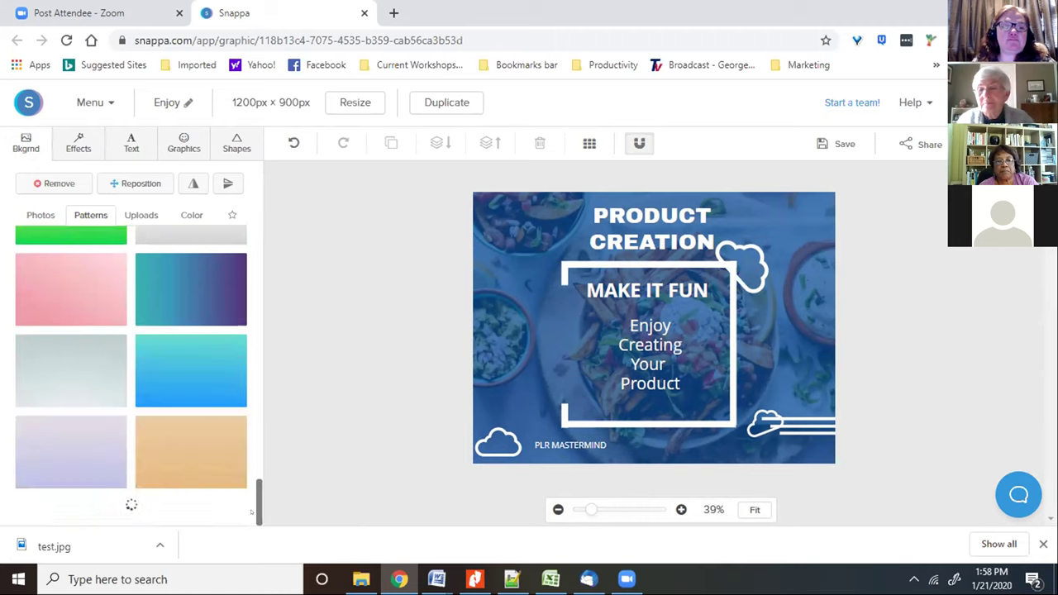
scroll(251, 501, "down", 3)
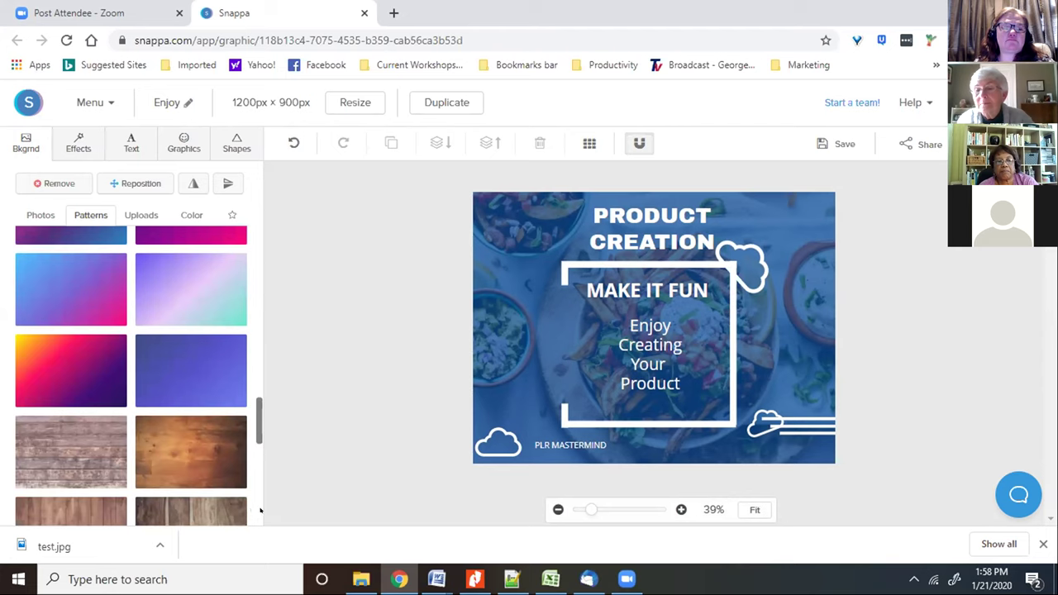
scroll(260, 510, "down", 3)
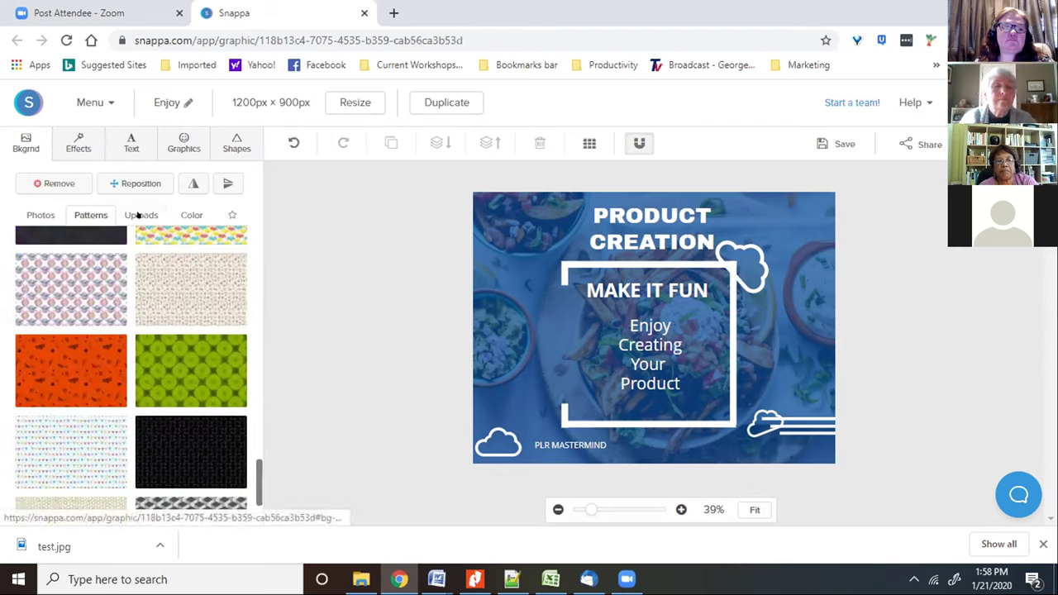
left_click(178, 217)
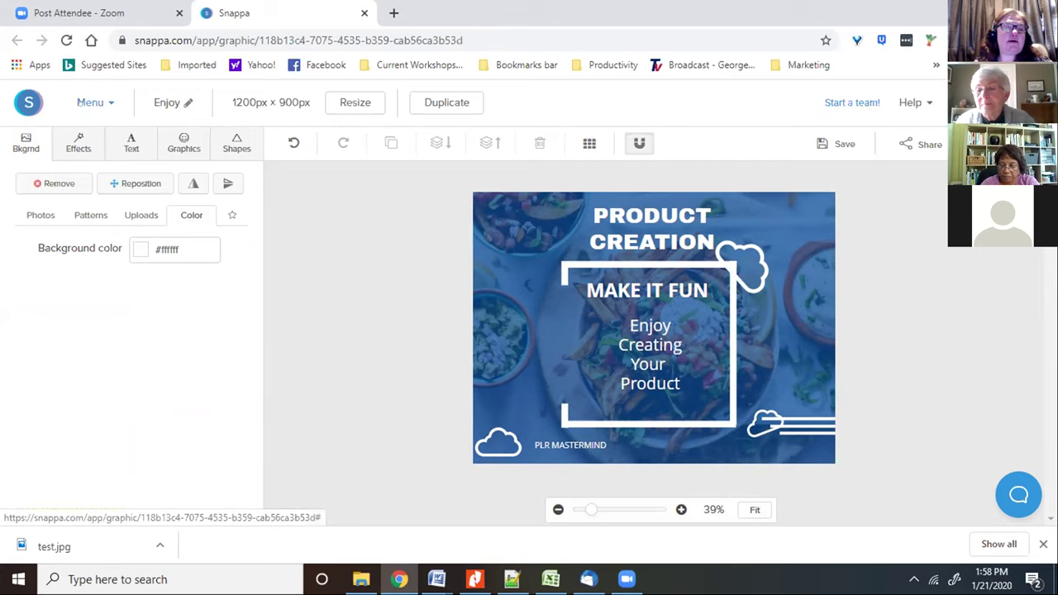
- Leave the current design and start creating a new graphic
left_click(80, 102)
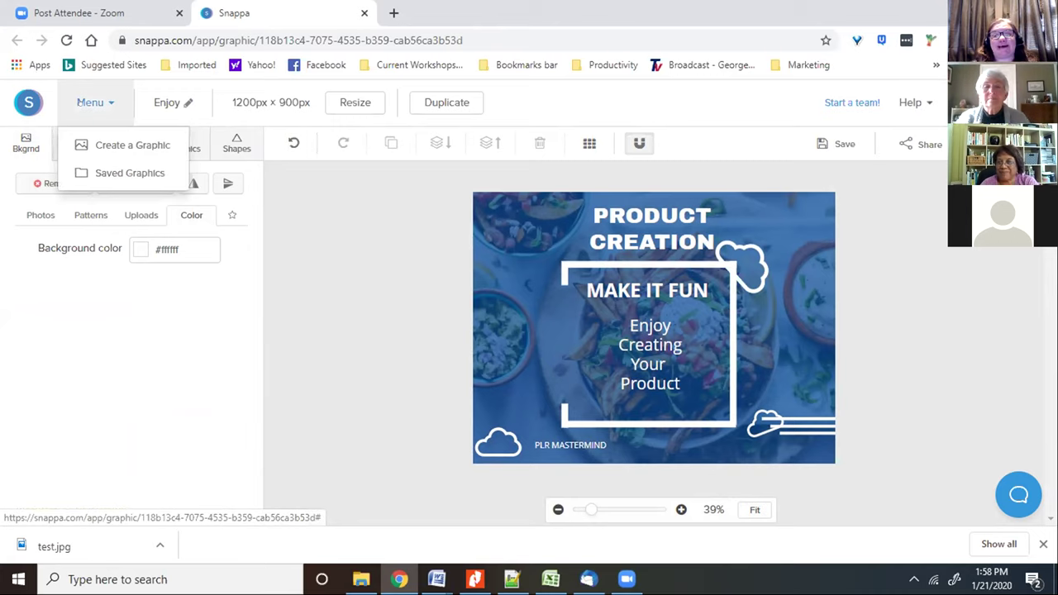
left_click(101, 143)
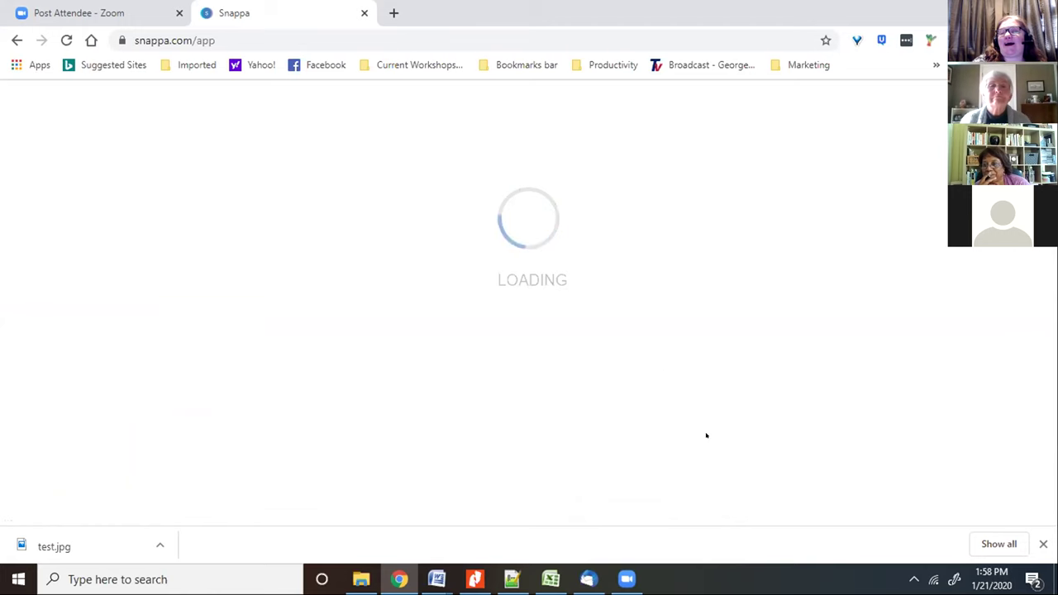